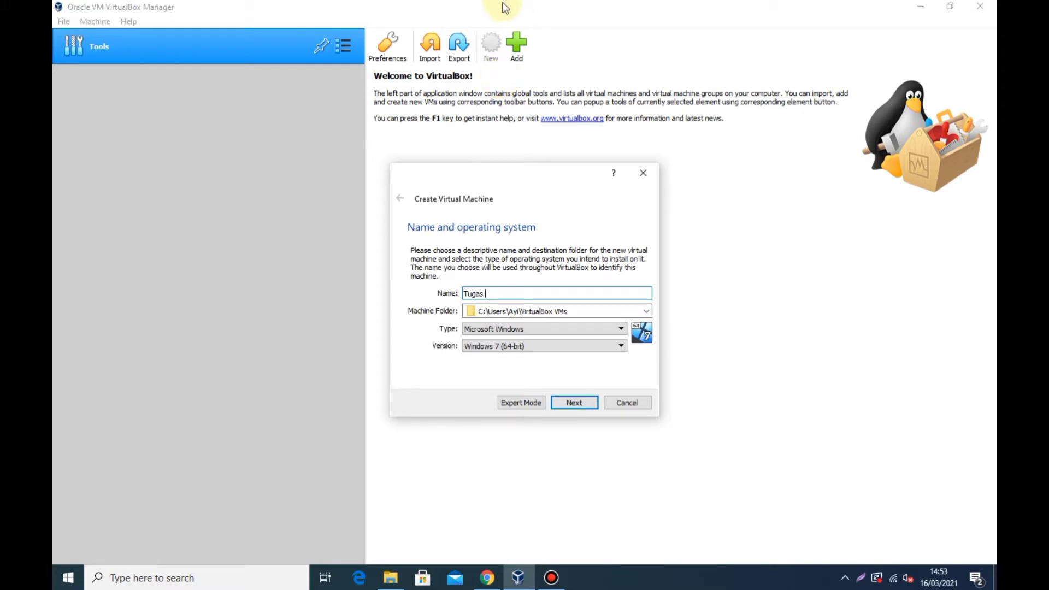
{"action": "mouse_move", "coordinate": [519, 7]}
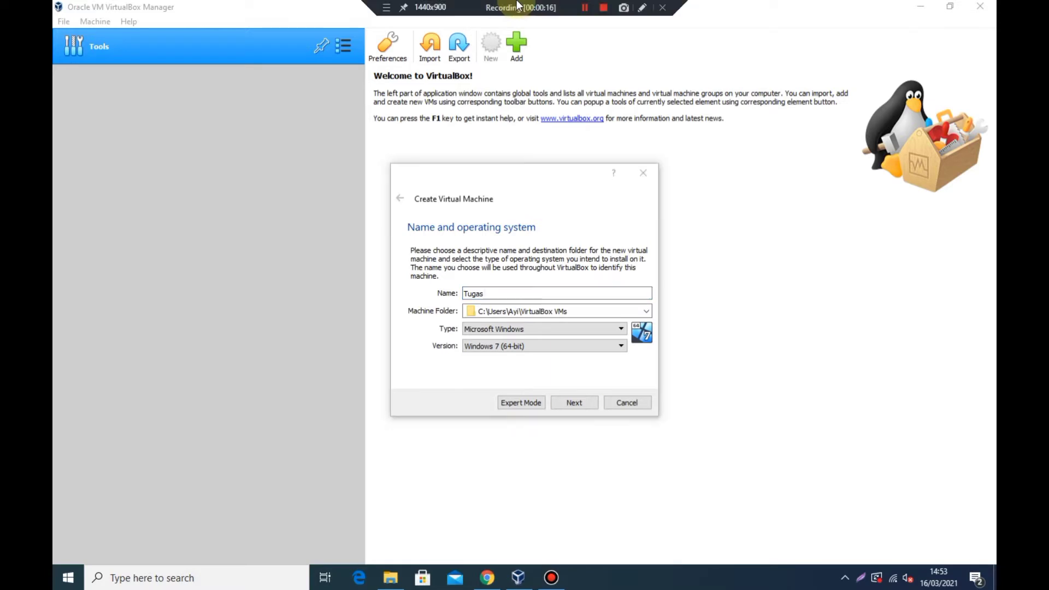
{"action": "left_click", "coordinate": [587, 8]}
Complete the virtual machine's name as Tugas Sistem Operasi and accept the recommended memory size of 2048 MB.
{"action": "type", "text": "S"}
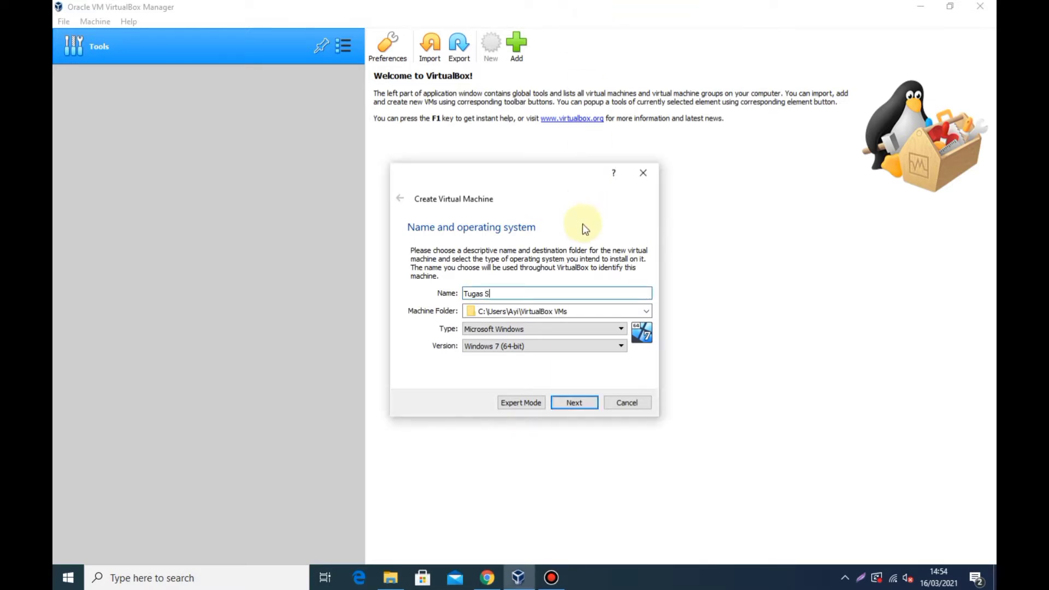
{"action": "type", "text": "istem Operasi"}
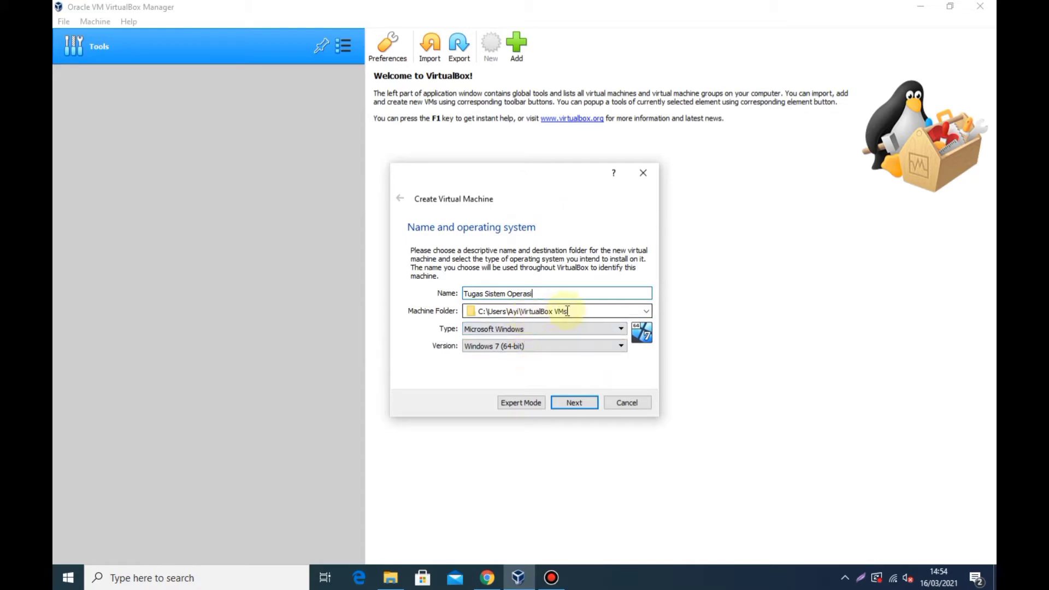
{"action": "left_click", "coordinate": [578, 403]}
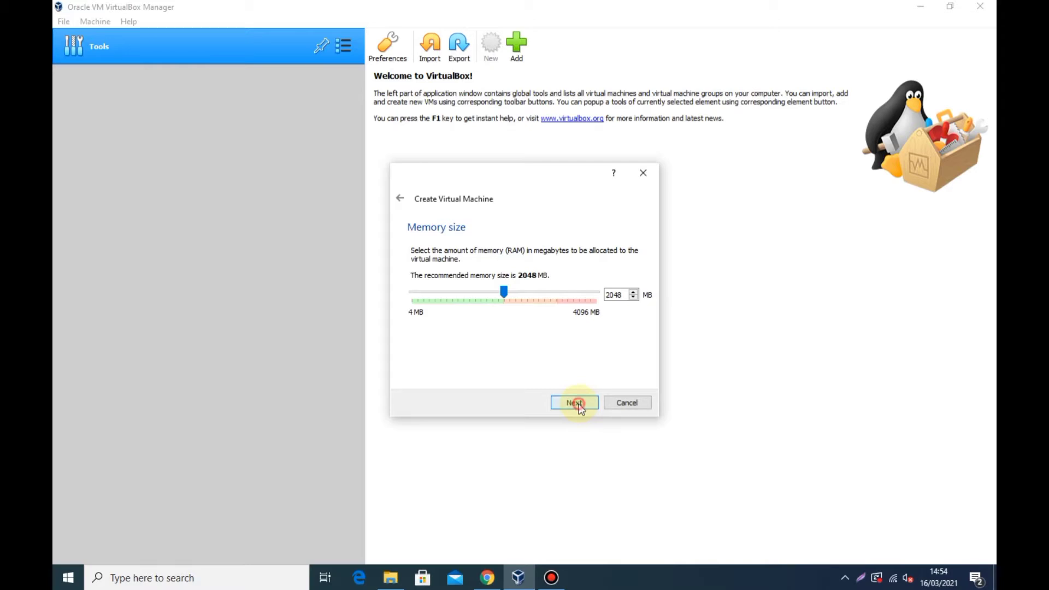
{"action": "left_click", "coordinate": [579, 404]}
Create a dynamically allocated VDI virtual hard disk of 32,00 GB for the new machine.
{"action": "left_click", "coordinate": [578, 404]}
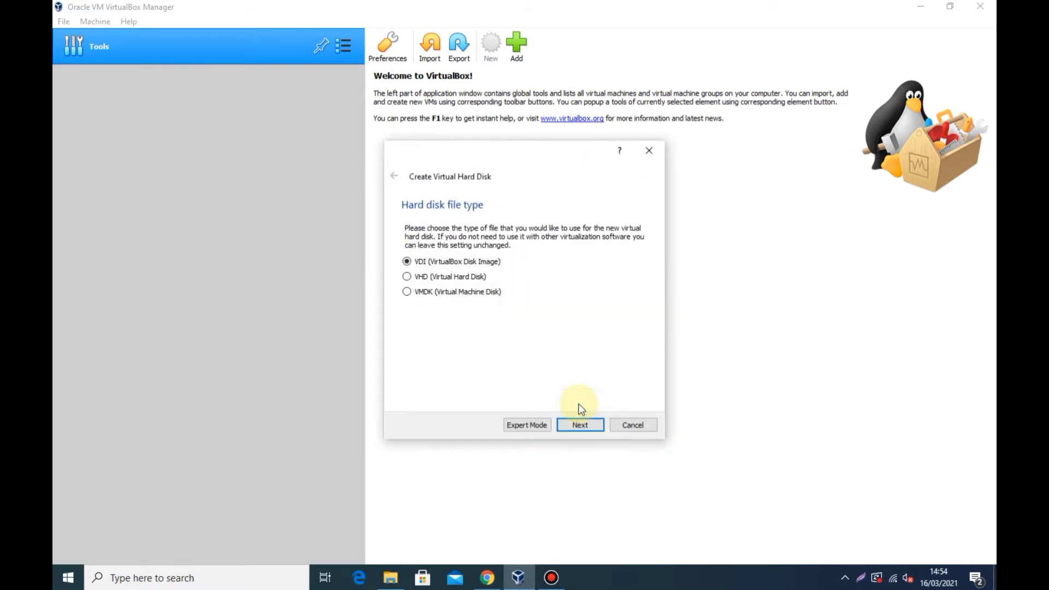
{"action": "left_click", "coordinate": [407, 261]}
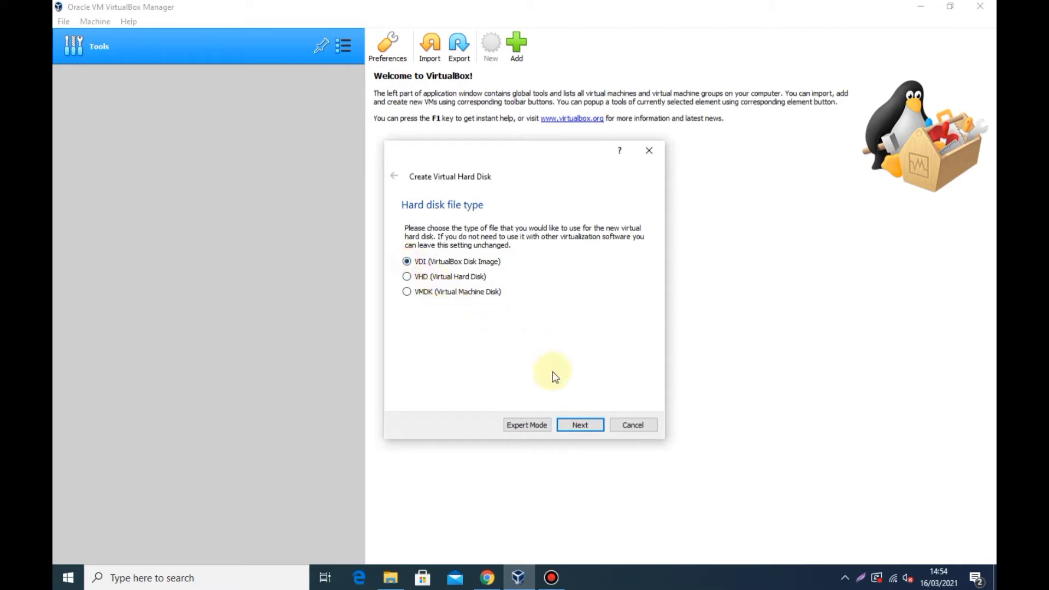
{"action": "left_click", "coordinate": [580, 427]}
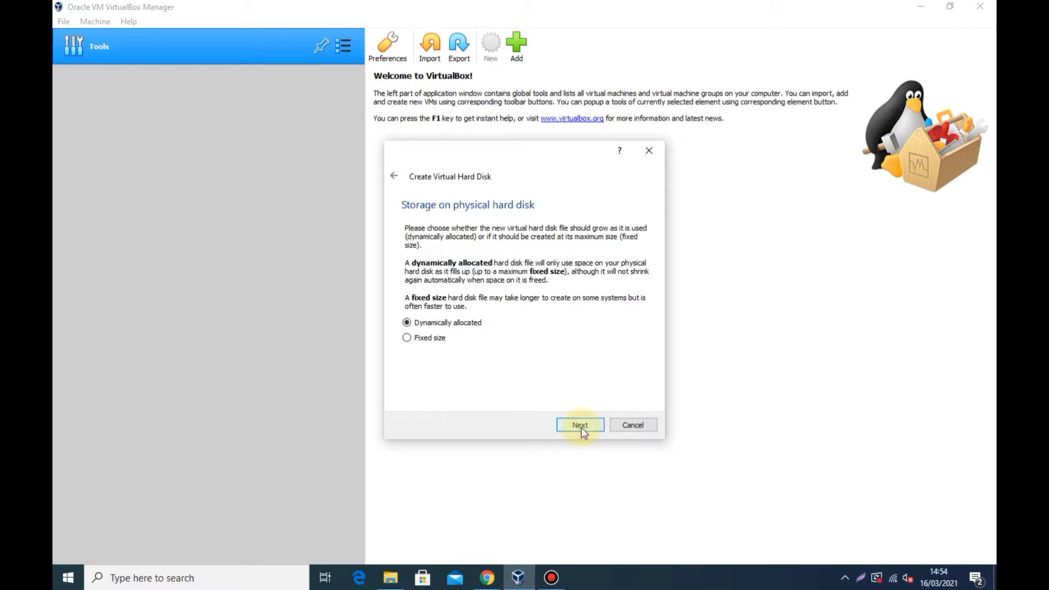
{"action": "left_click", "coordinate": [407, 323]}
{"action": "left_click", "coordinate": [580, 427]}
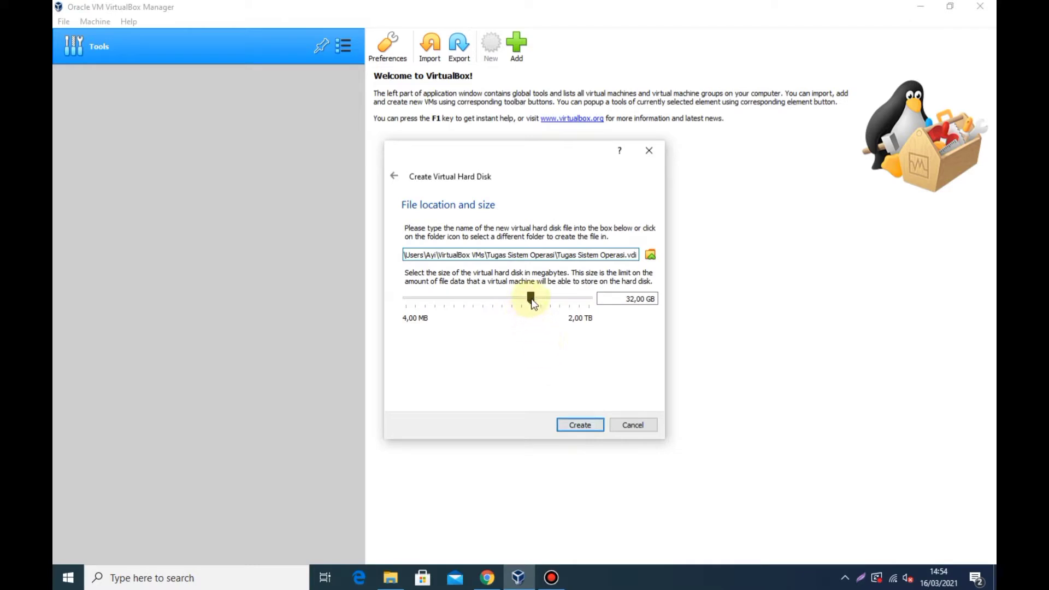
{"action": "left_click", "coordinate": [533, 301]}
{"action": "left_click_drag", "start_coordinate": [623, 300], "coordinate": [657, 298]}
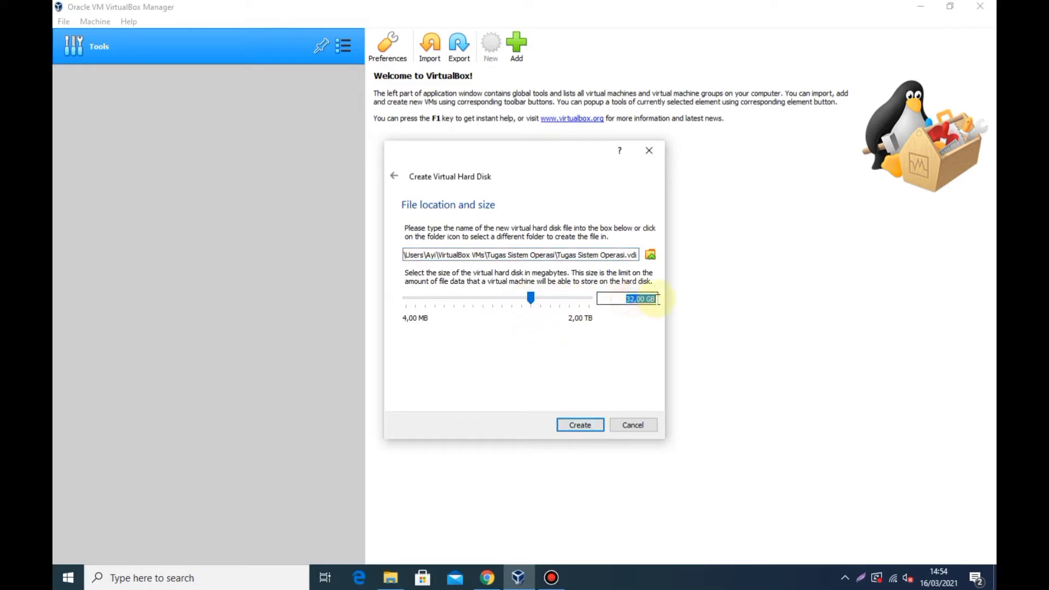
{"action": "left_click", "coordinate": [589, 426]}
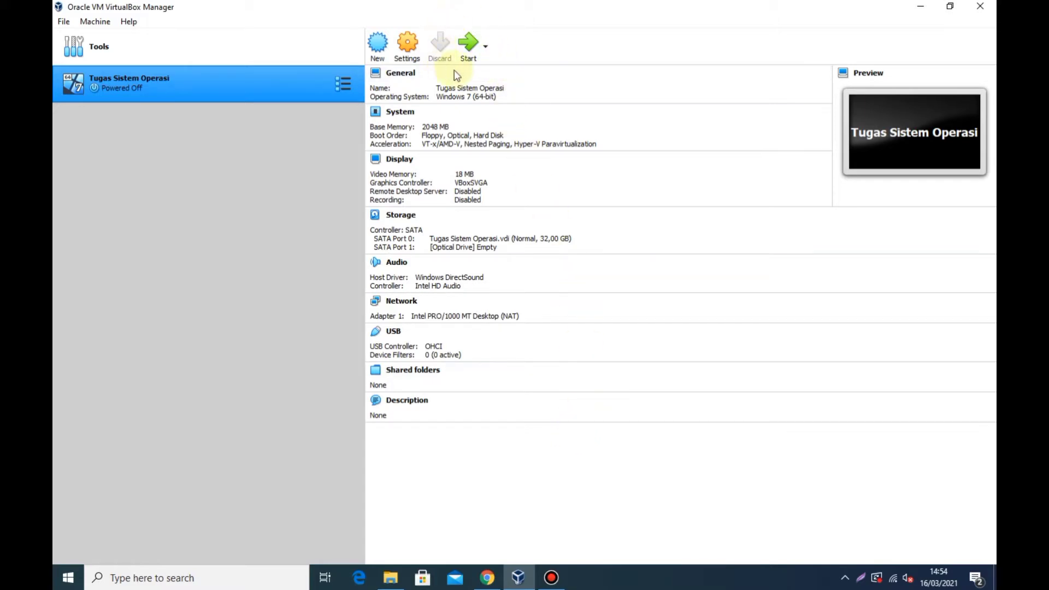
Start the Tugas Sistem Operasi machine with the [IPFAM] Windows7x64 Latest Update ISO from Downloads as its start-up disk.
{"action": "left_click", "coordinate": [468, 44]}
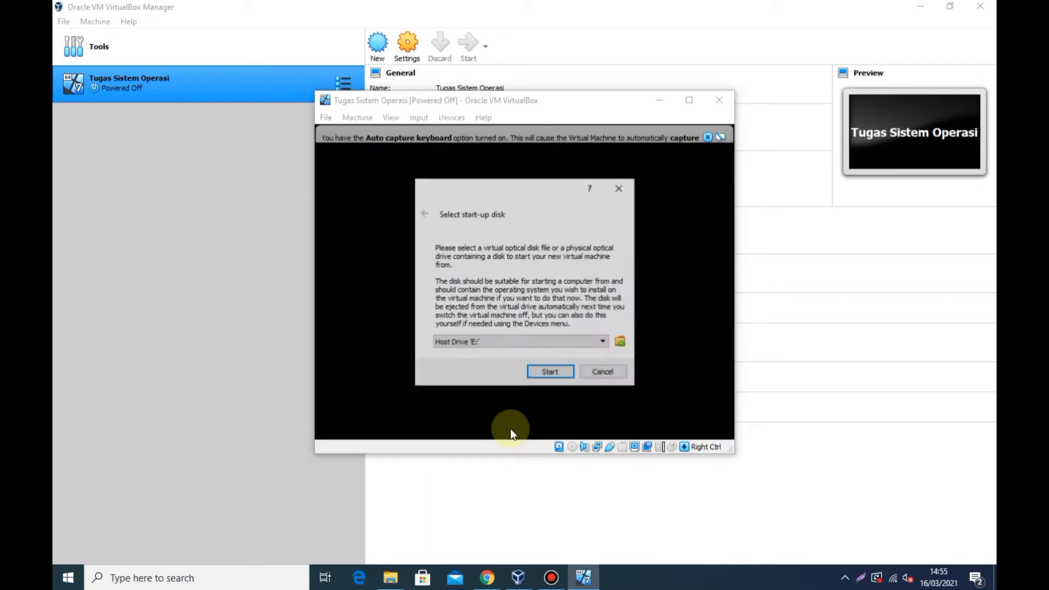
{"action": "left_click", "coordinate": [622, 342]}
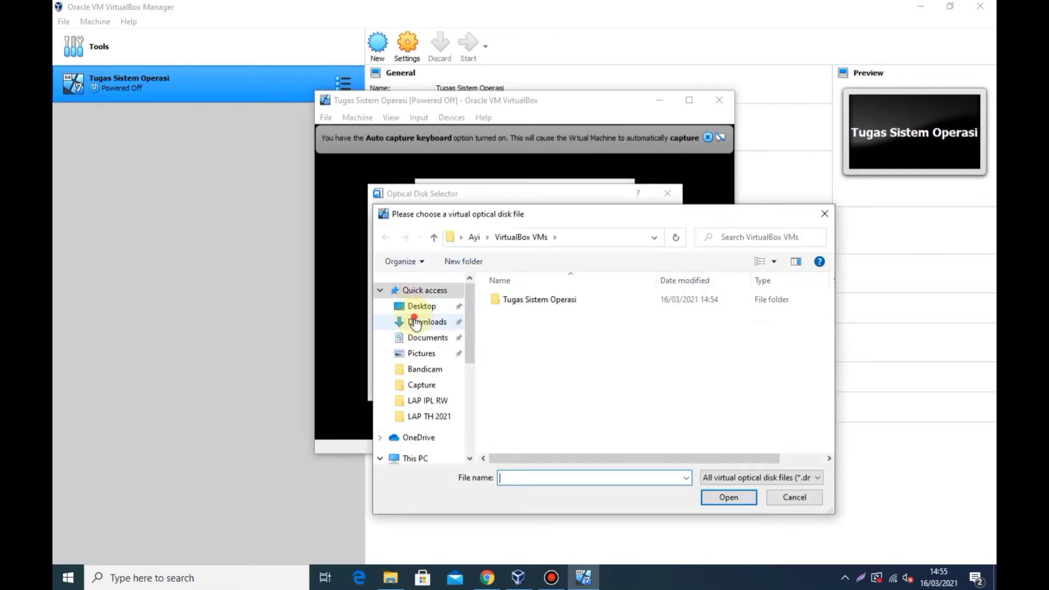
{"action": "left_click", "coordinate": [418, 322]}
{"action": "left_click", "coordinate": [507, 319]}
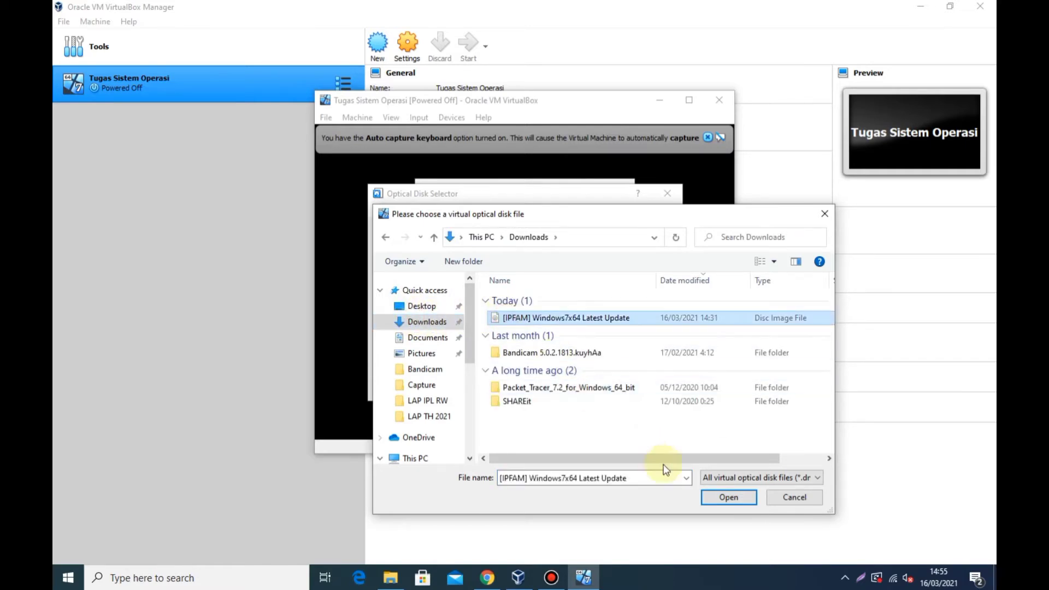
{"action": "left_click", "coordinate": [720, 496]}
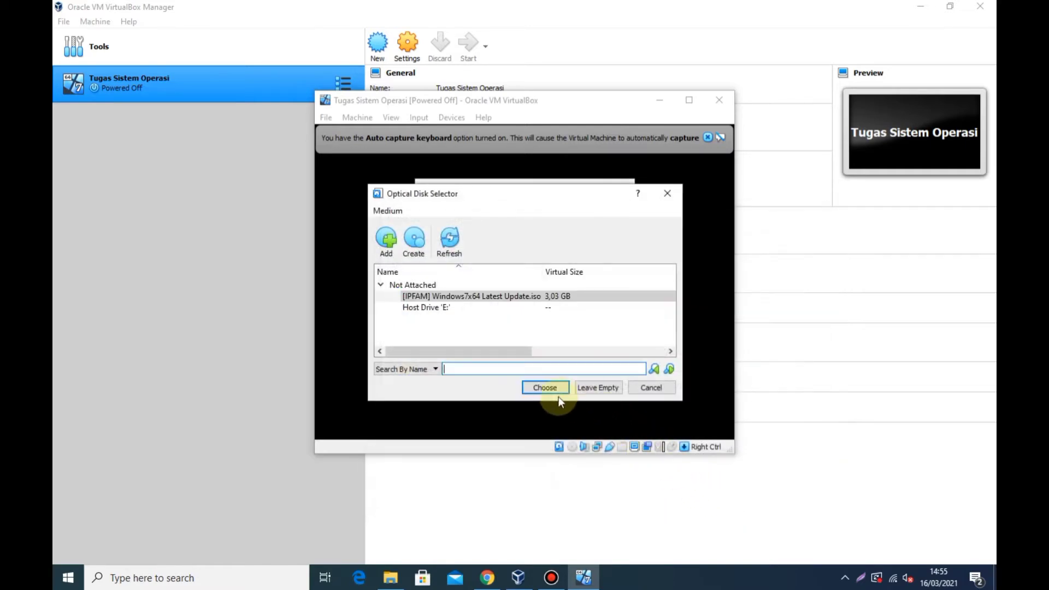
{"action": "left_click", "coordinate": [545, 388]}
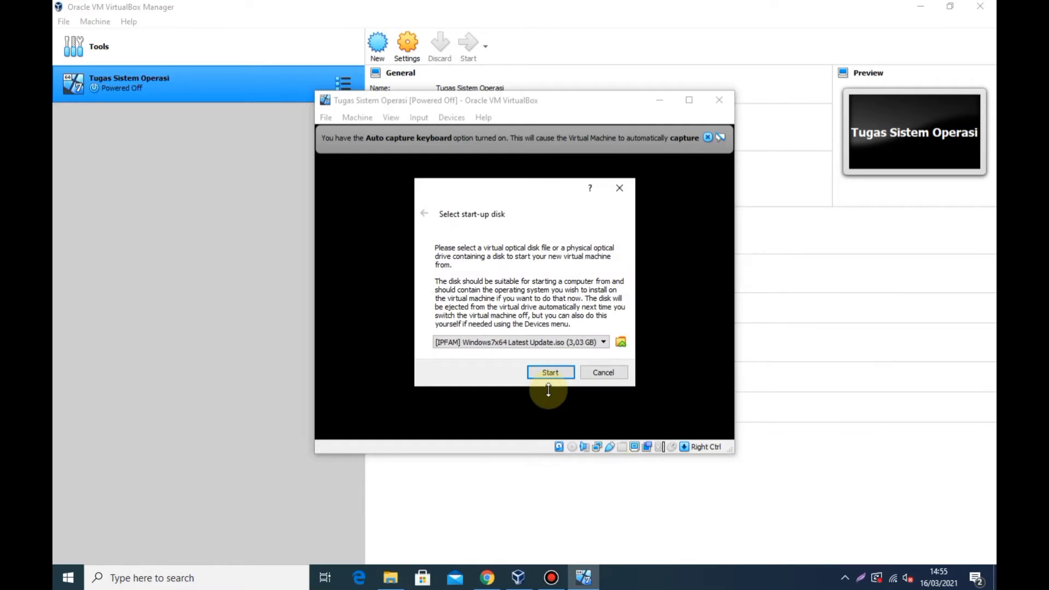
{"action": "left_click", "coordinate": [547, 374]}
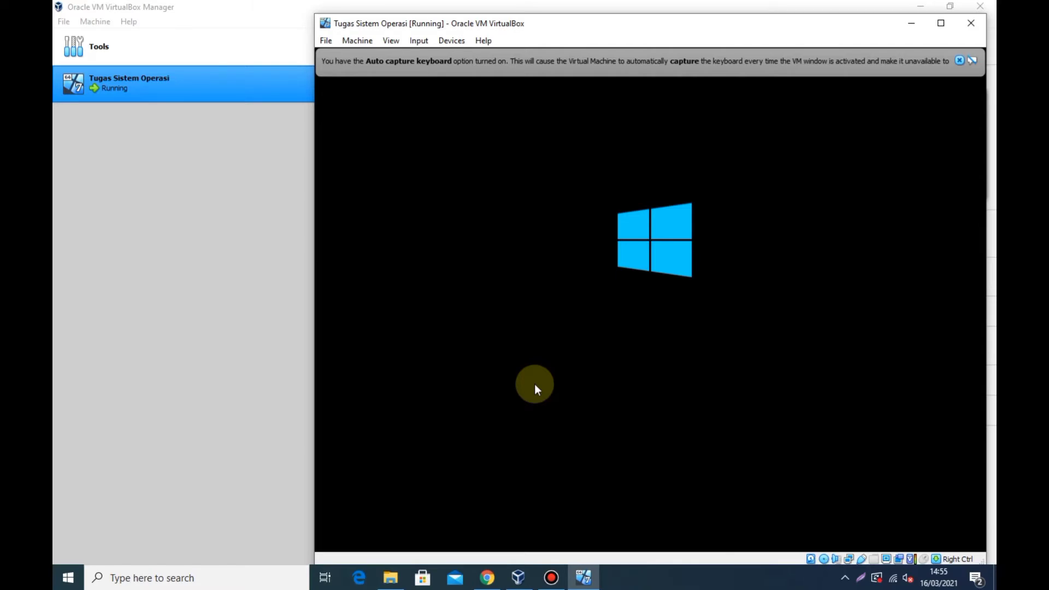
Dismiss the mouse capture message and the keyboard capture and pointer integration notices in the running machine.
{"action": "left_click", "coordinate": [534, 383]}
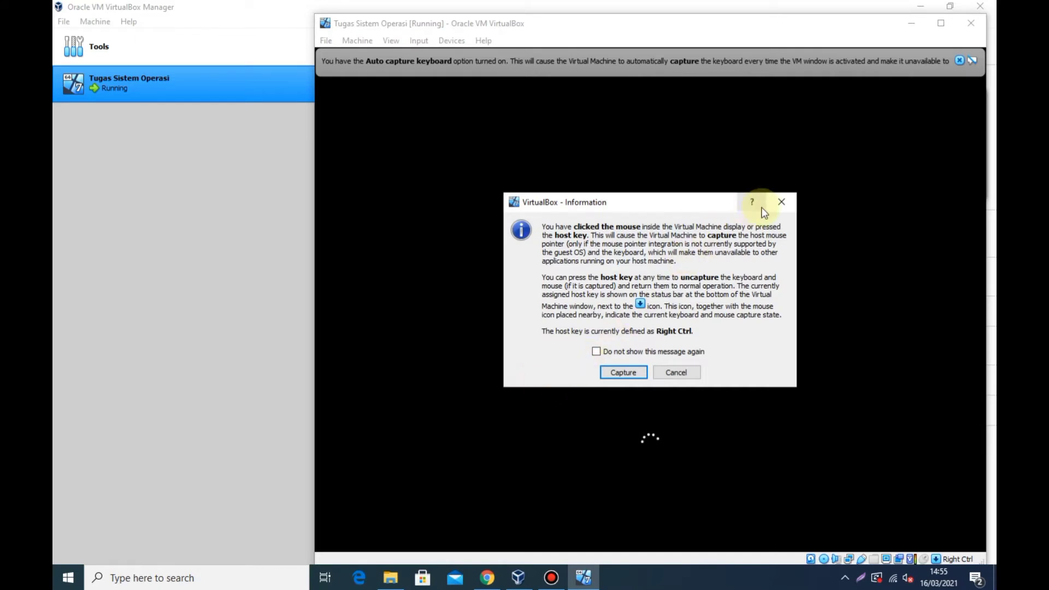
{"action": "left_click", "coordinate": [779, 203]}
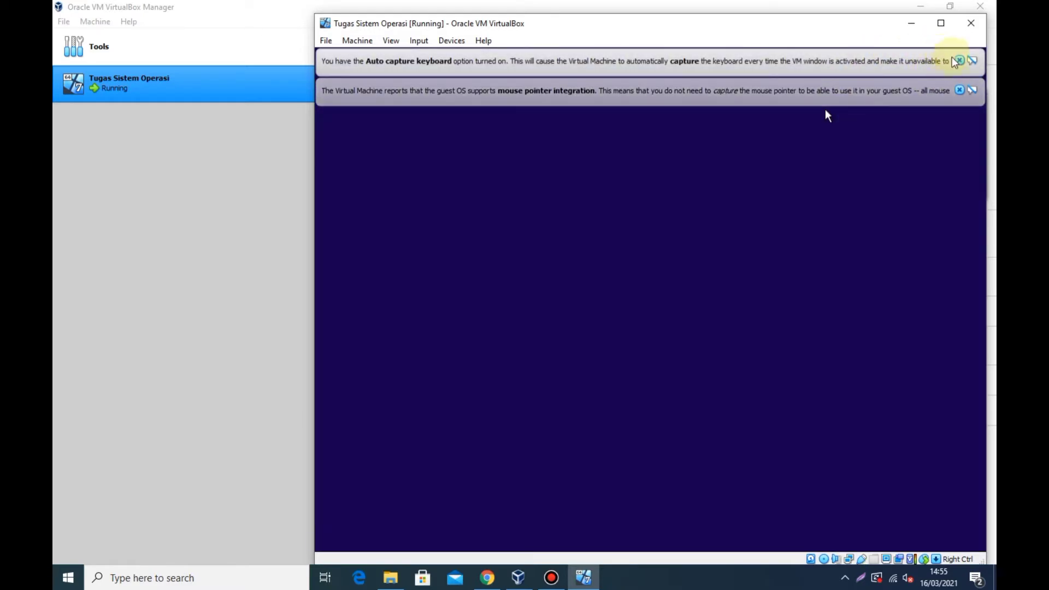
{"action": "left_click", "coordinate": [959, 61]}
{"action": "left_click", "coordinate": [959, 61]}
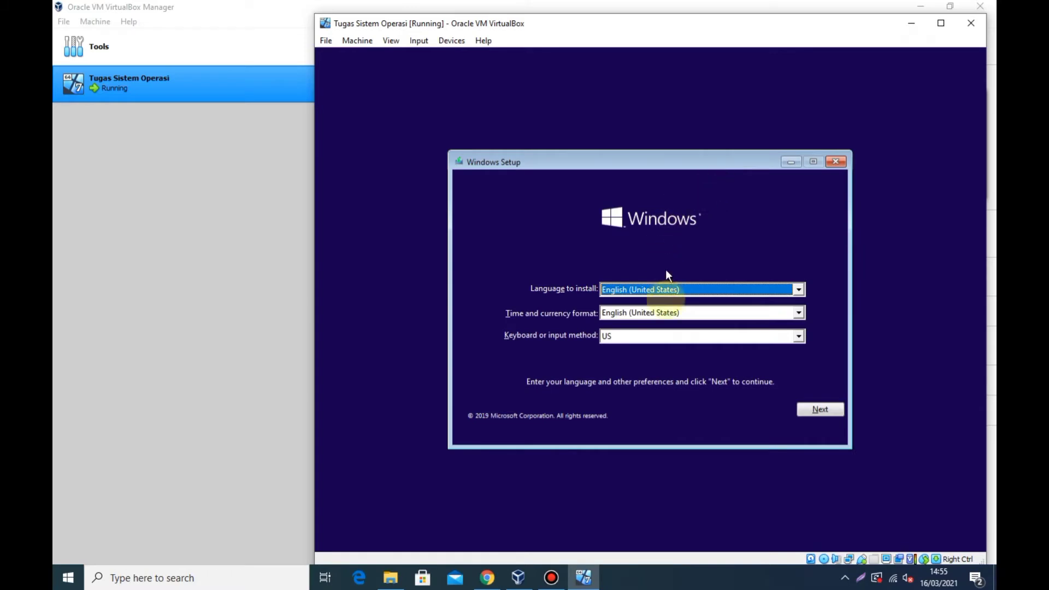
Keep English (United States) for language and time format with the US keyboard, and start the Windows installation.
{"action": "left_click", "coordinate": [669, 292]}
{"action": "left_click", "coordinate": [667, 291]}
{"action": "left_click", "coordinate": [665, 319]}
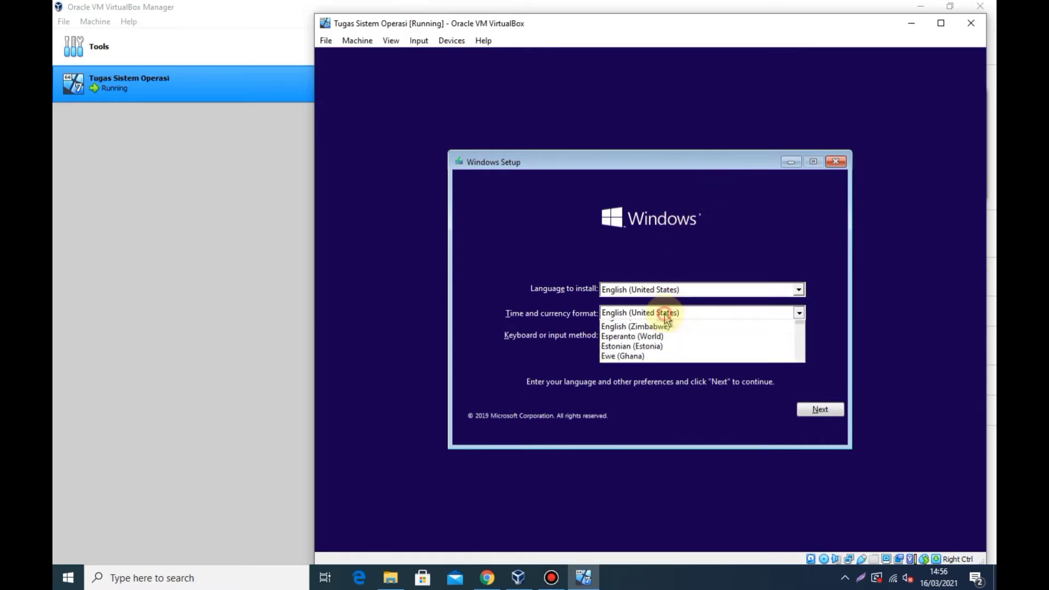
{"action": "left_click", "coordinate": [665, 319]}
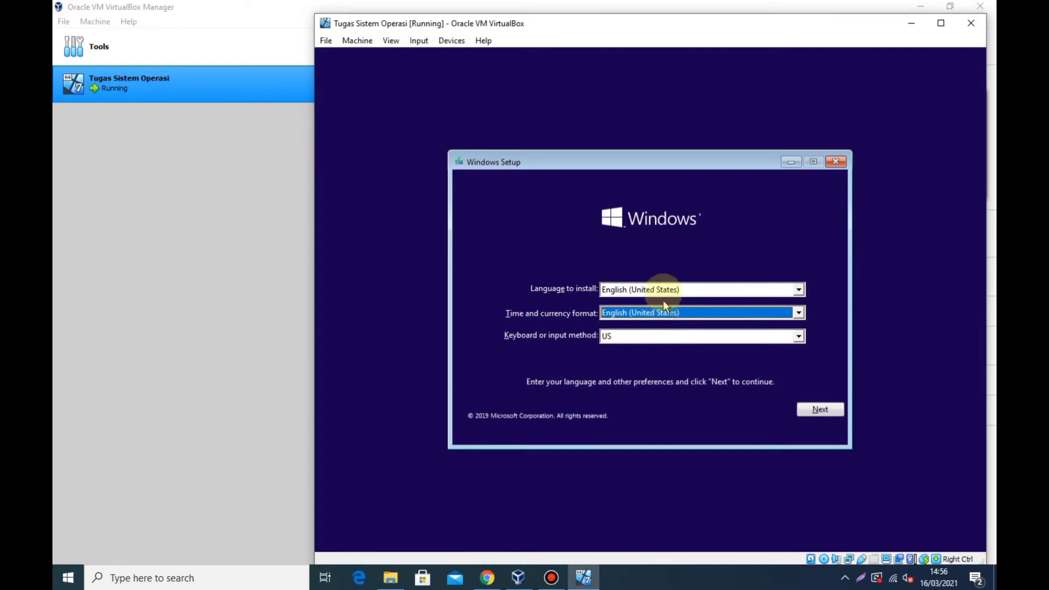
{"action": "left_click", "coordinate": [666, 289]}
{"action": "left_click", "coordinate": [670, 291]}
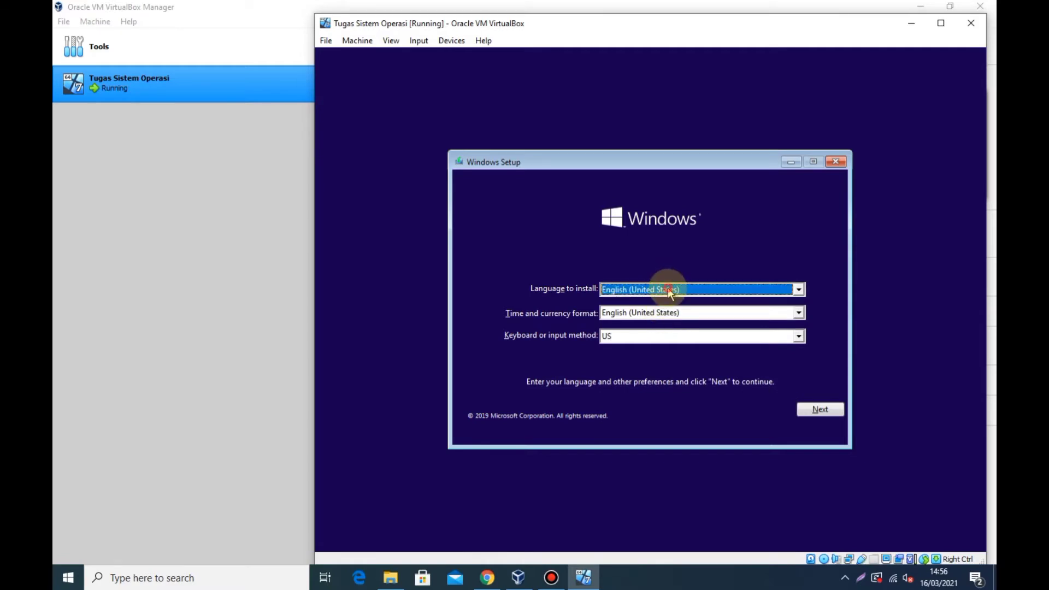
{"action": "left_click", "coordinate": [825, 413]}
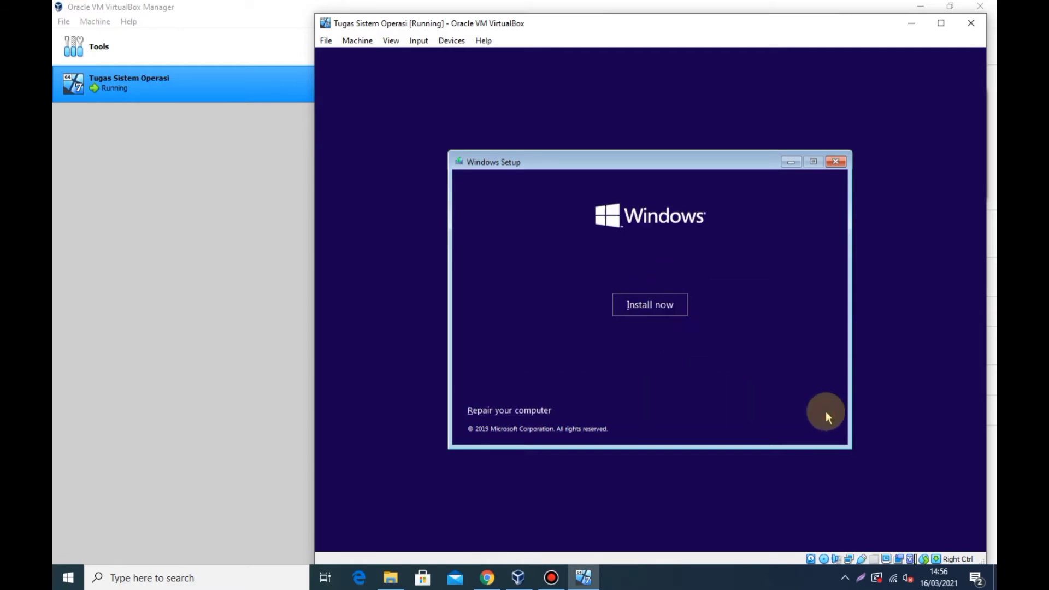
{"action": "left_click", "coordinate": [650, 307]}
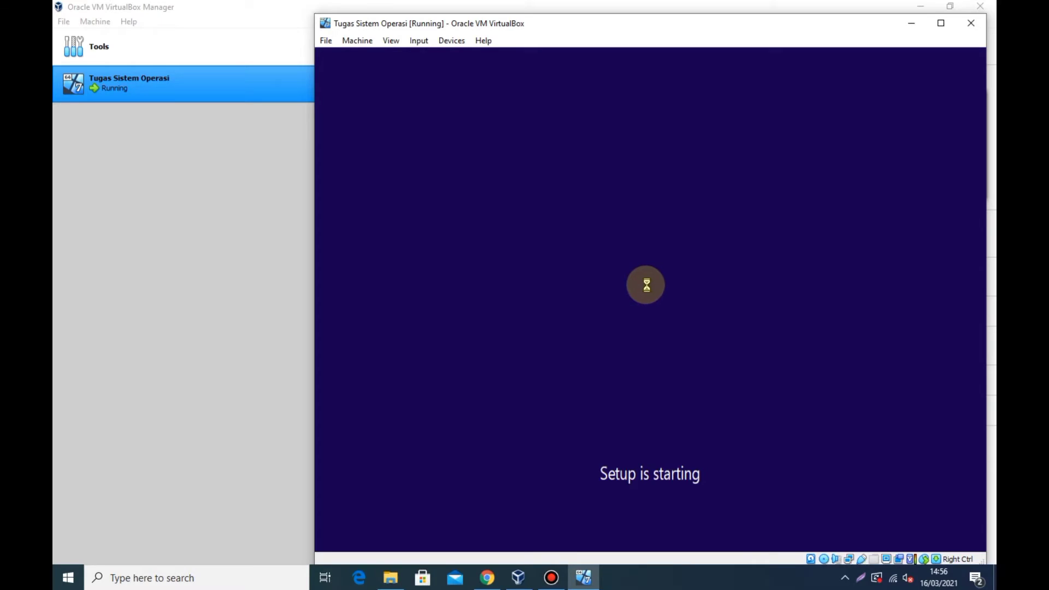
{"action": "mouse_move", "coordinate": [495, 5]}
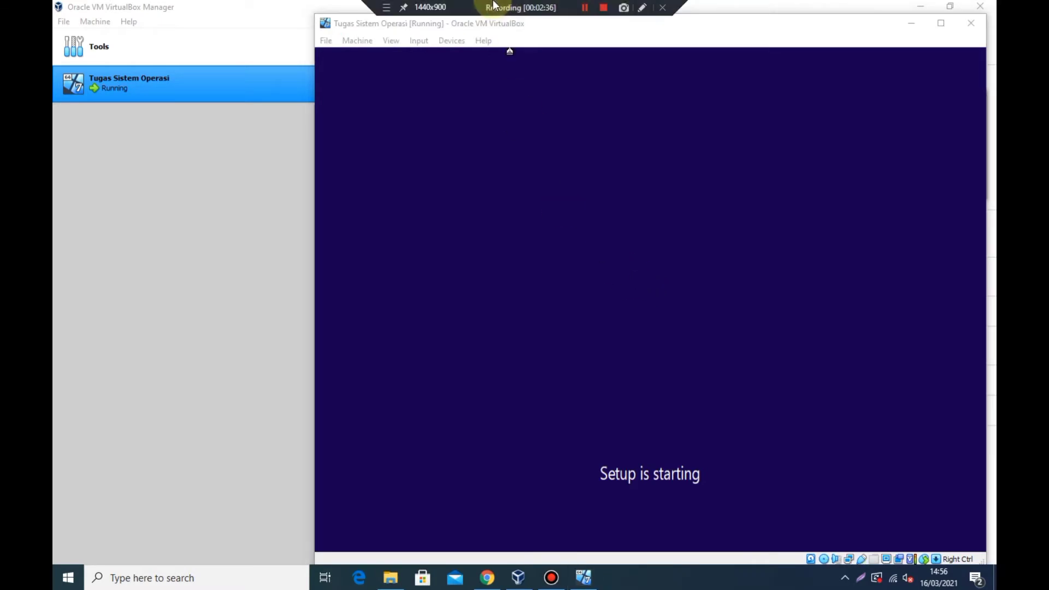
{"action": "left_click", "coordinate": [582, 7]}
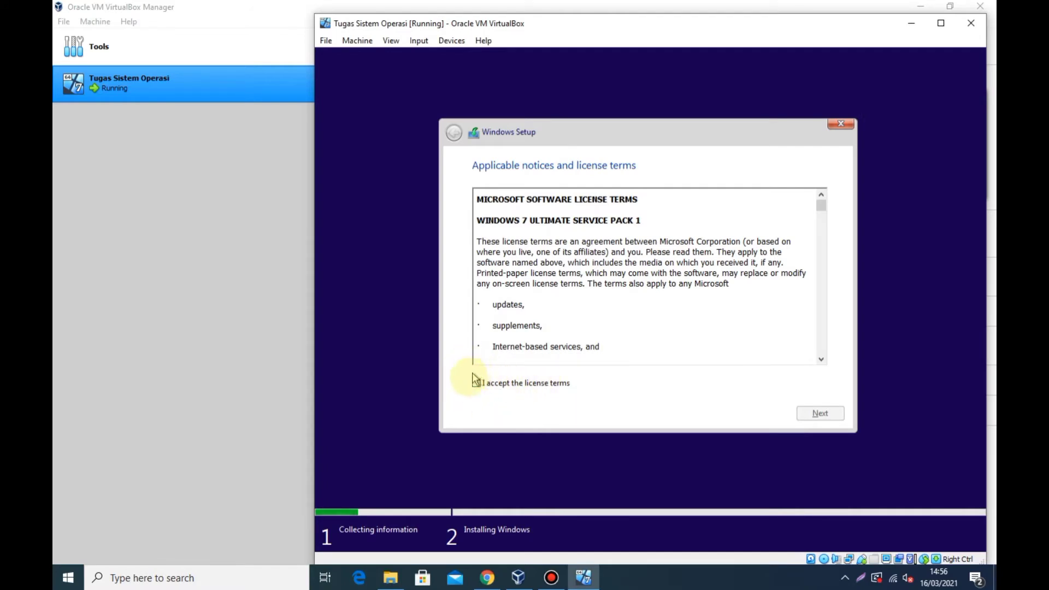
Accept the Windows license terms and run a custom installation onto Drive 0 Unallocated Space.
{"action": "left_click", "coordinate": [477, 384]}
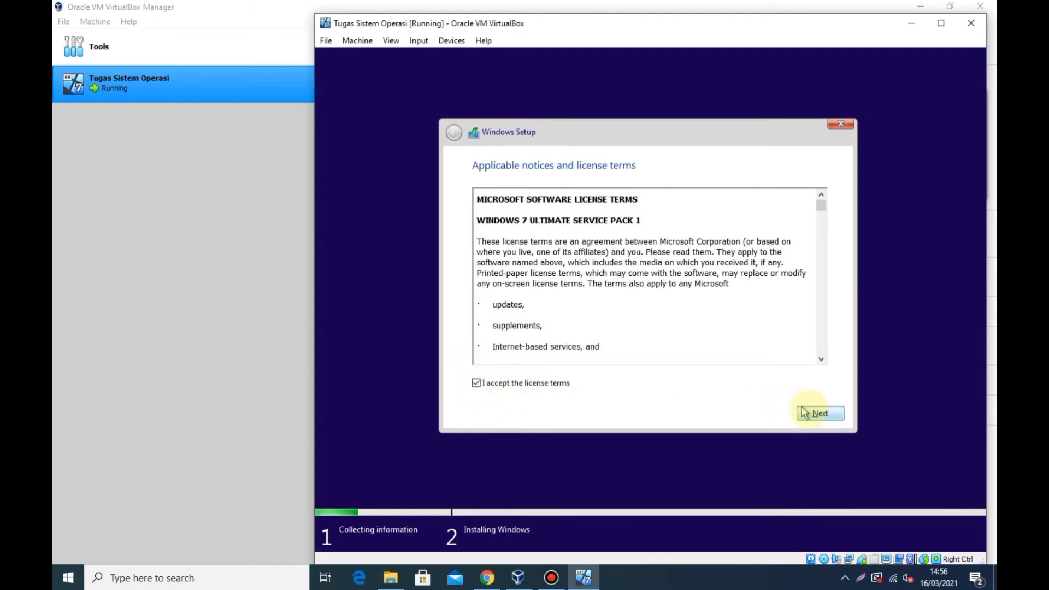
{"action": "left_click", "coordinate": [818, 413]}
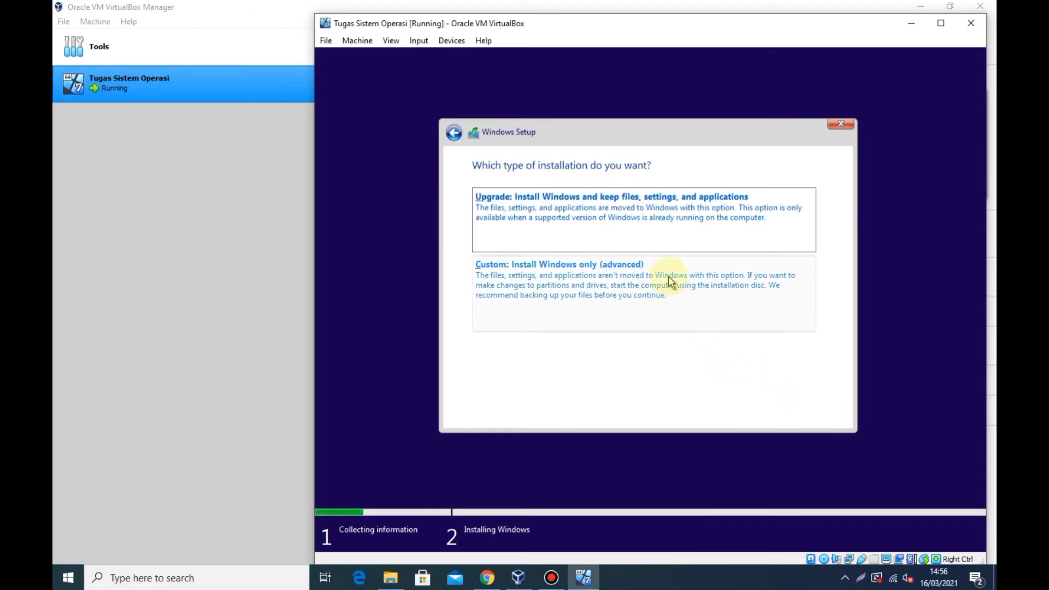
{"action": "left_click", "coordinate": [641, 291]}
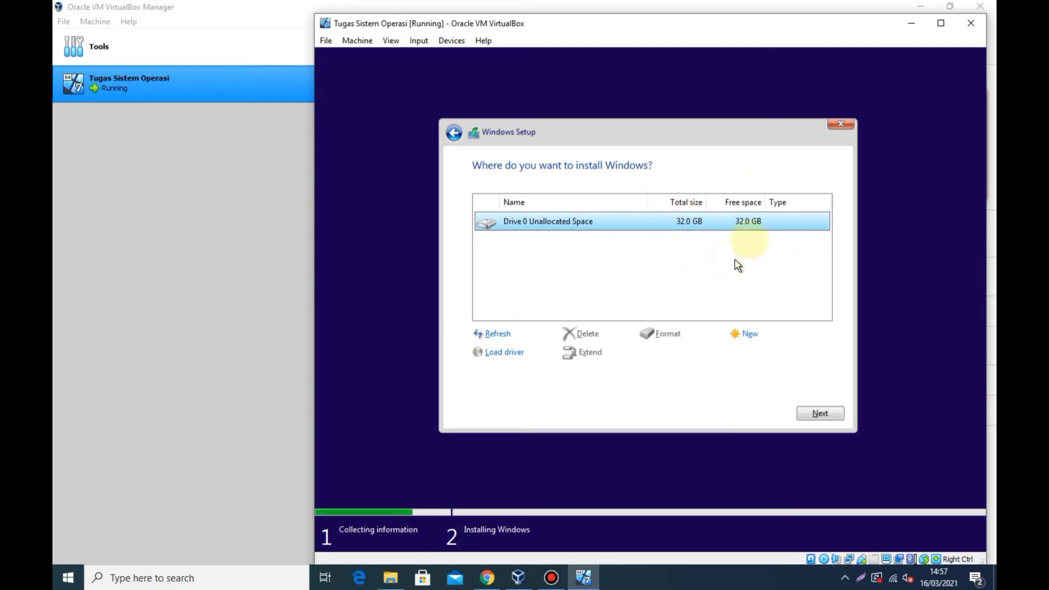
{"action": "left_click", "coordinate": [822, 414]}
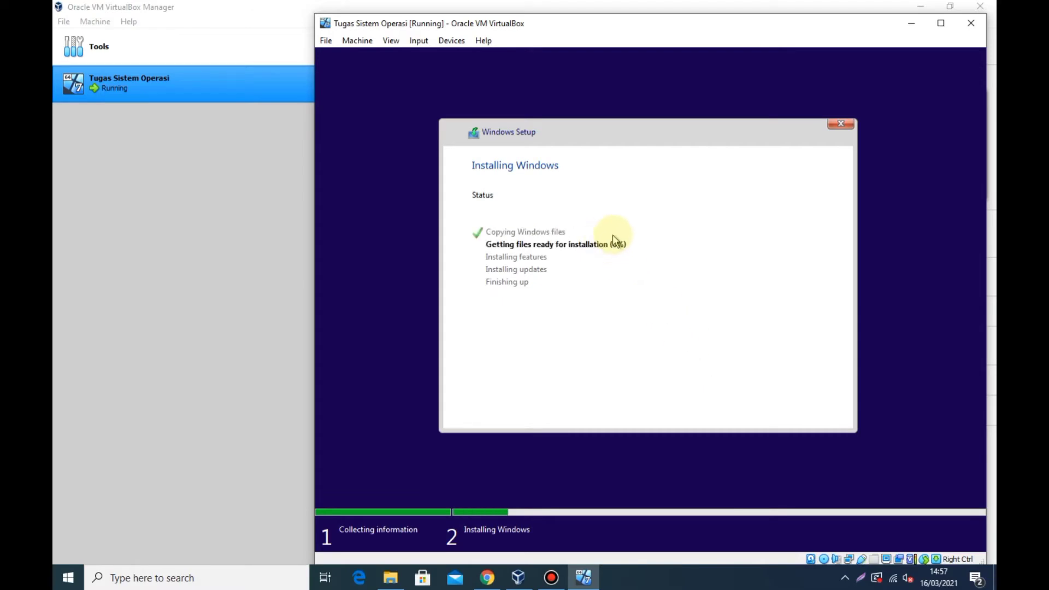
{"action": "mouse_move", "coordinate": [530, 4]}
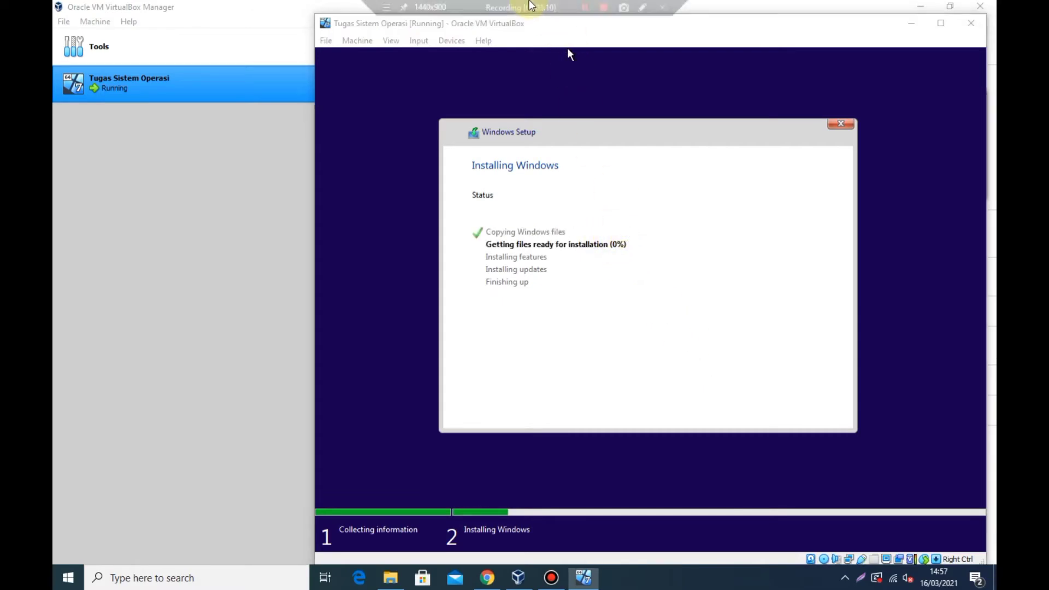
{"action": "left_click", "coordinate": [588, 11]}
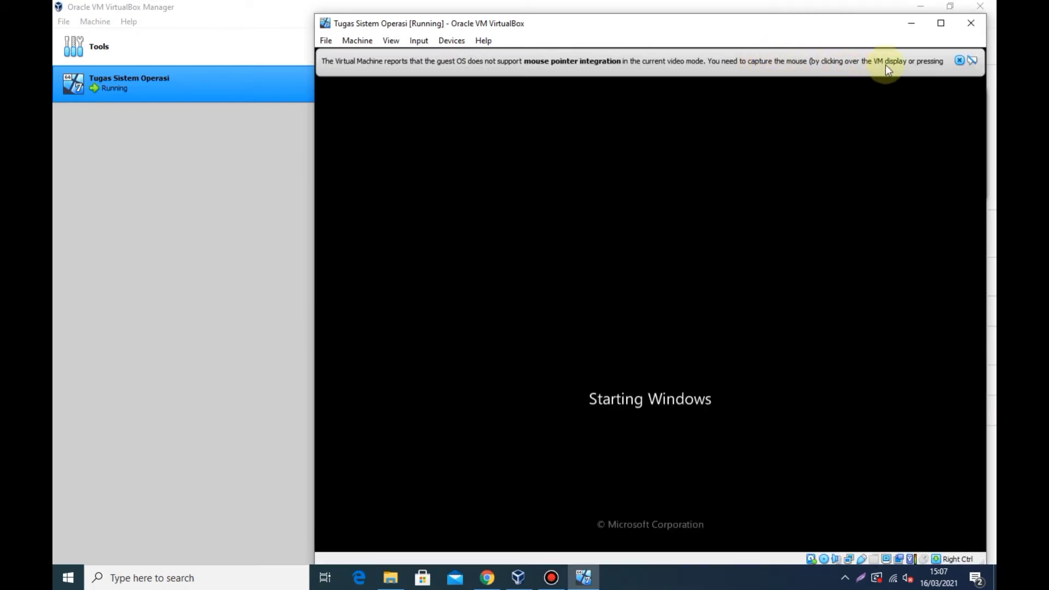
Close the mouse pointer integration notices that appear over the virtual machine during the Windows installation.
{"action": "left_click", "coordinate": [959, 61]}
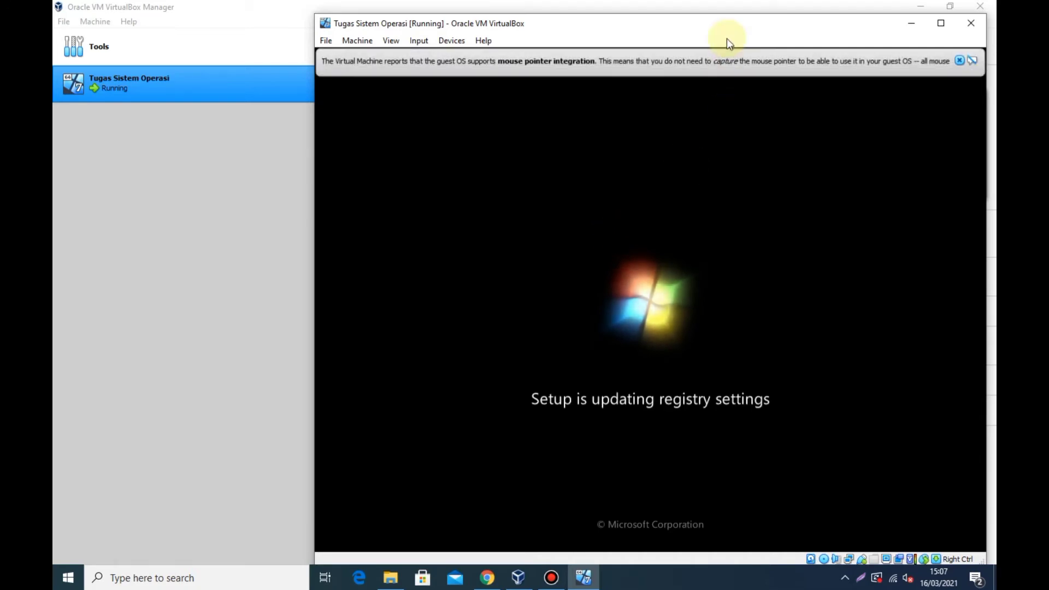
{"action": "left_click", "coordinate": [959, 61]}
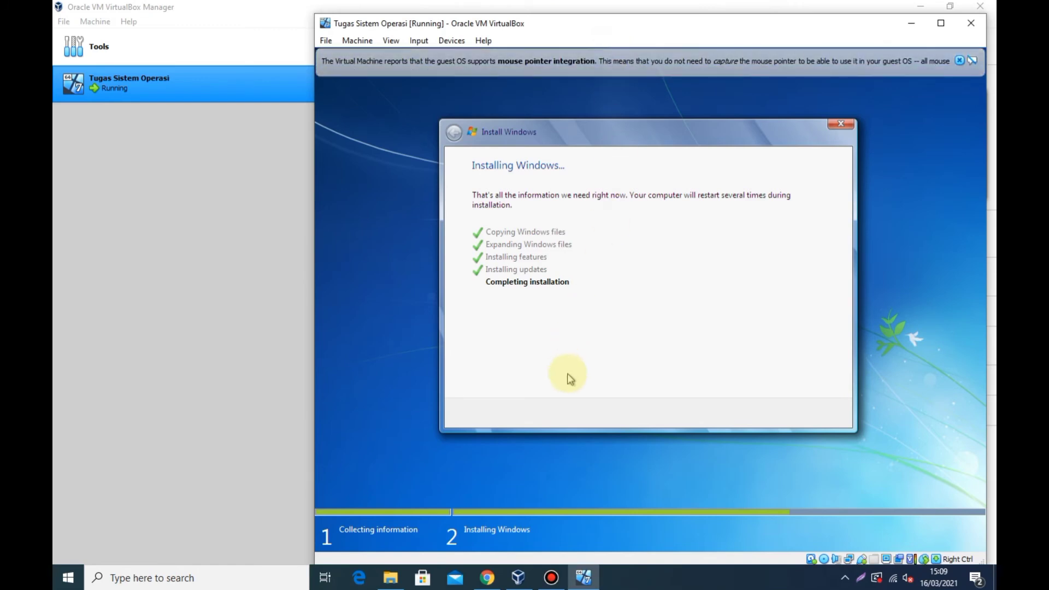
{"action": "left_click", "coordinate": [959, 60]}
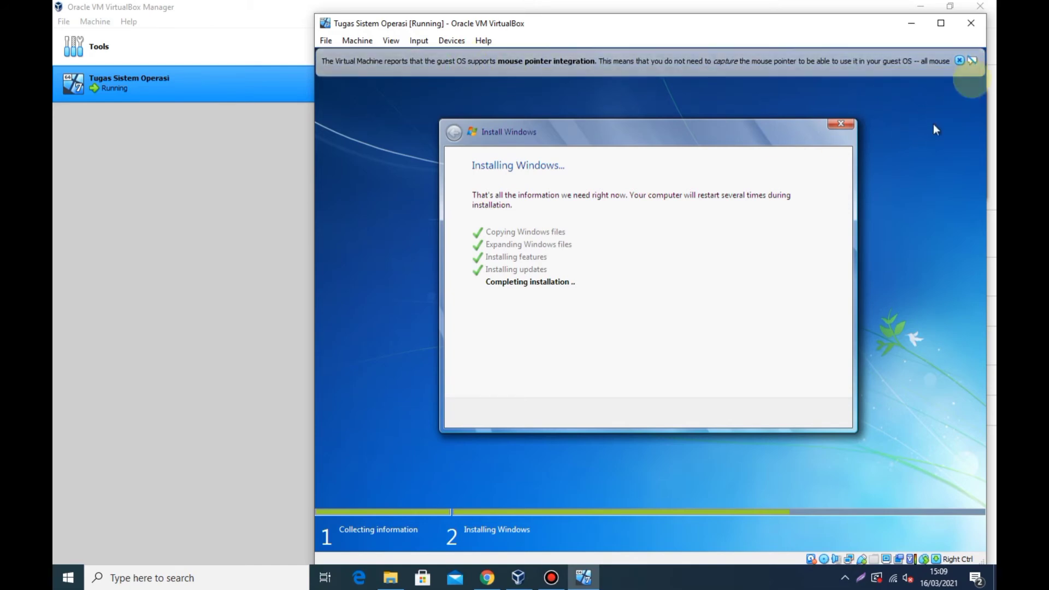
Dismiss the remaining mouse pointer integration notice in the virtual machine window.
{"action": "left_click", "coordinate": [972, 61]}
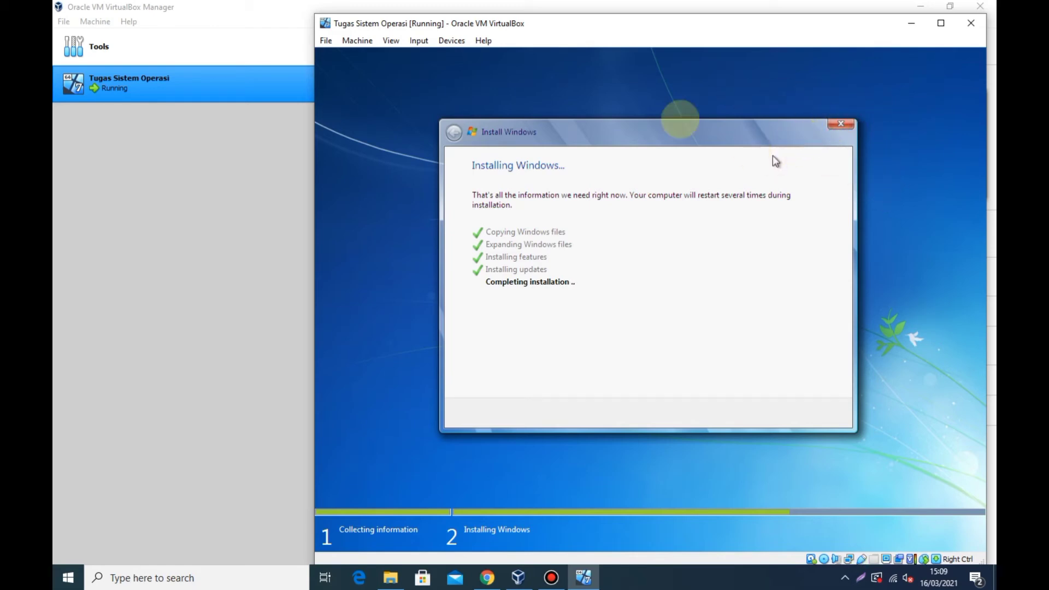
{"action": "mouse_move", "coordinate": [488, 7]}
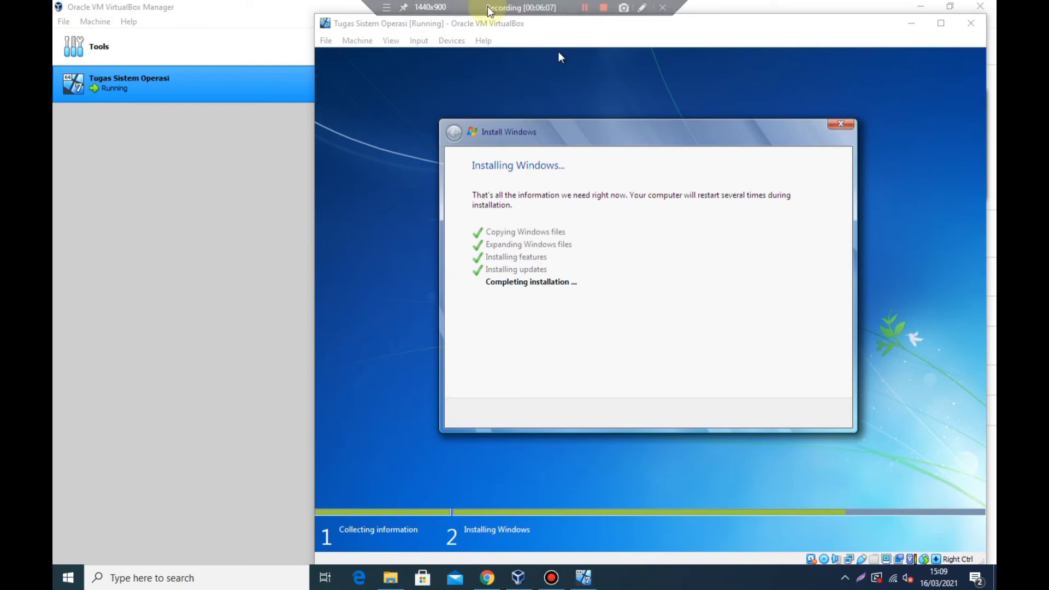
{"action": "left_click", "coordinate": [583, 7]}
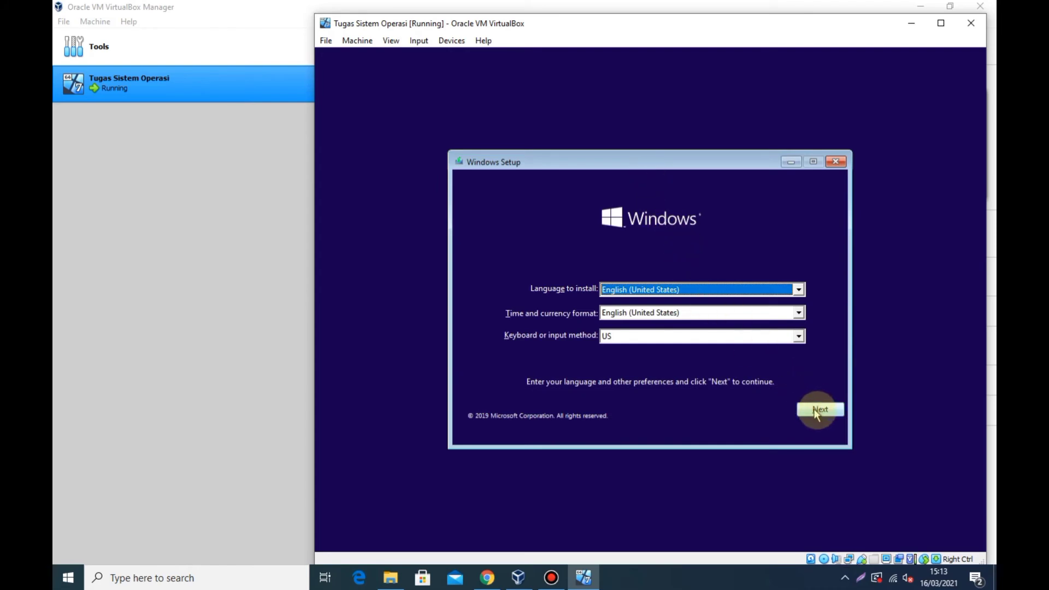
Keep English (United States) and the US keyboard in the reopened Windows Setup and start the installation again.
{"action": "left_click", "coordinate": [749, 290]}
{"action": "left_click", "coordinate": [748, 290]}
{"action": "left_click", "coordinate": [825, 417]}
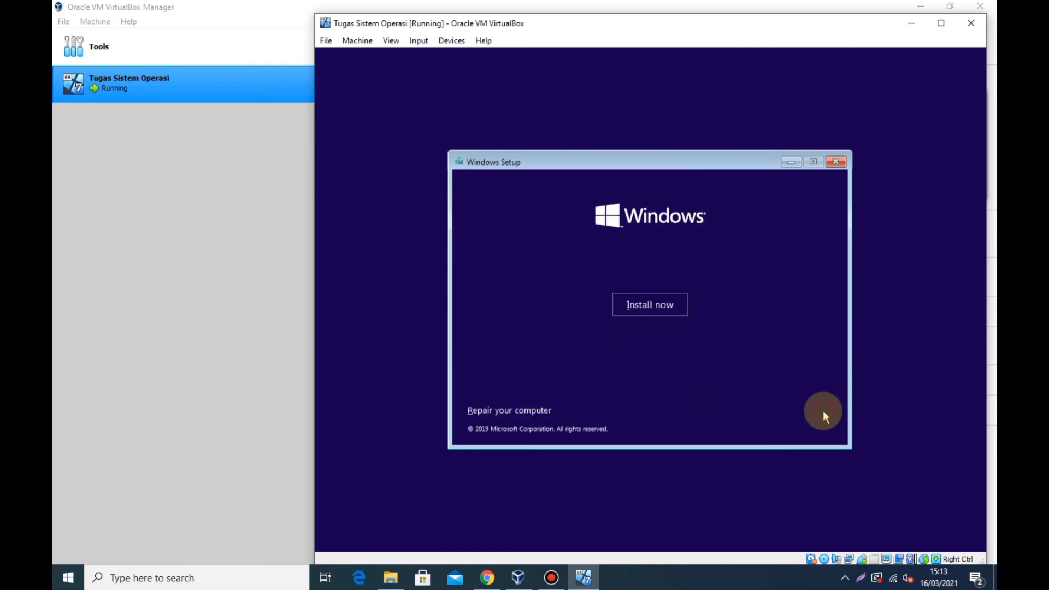
{"action": "left_click", "coordinate": [628, 315]}
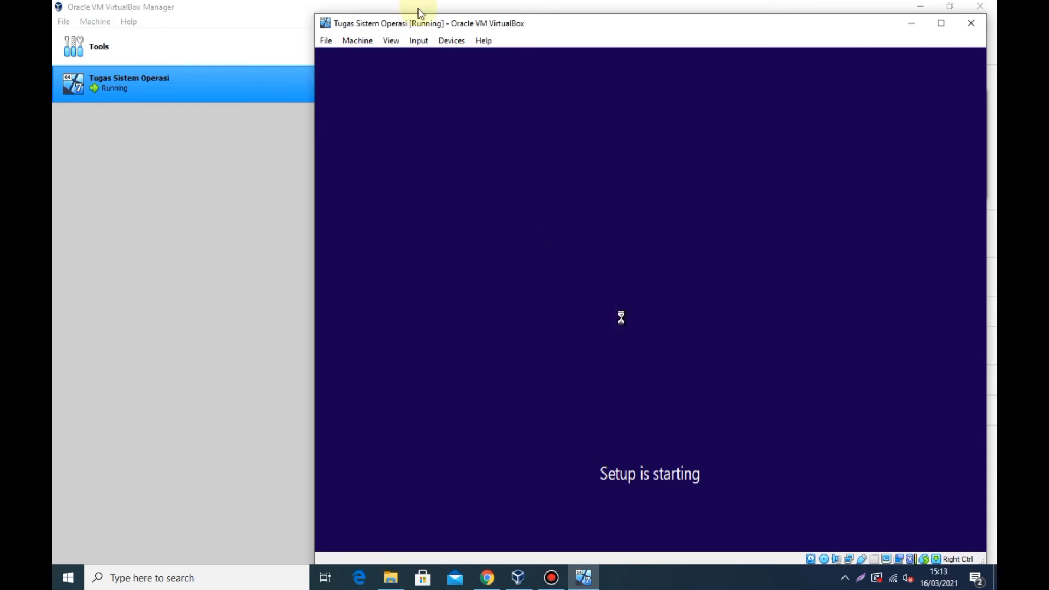
{"action": "mouse_move", "coordinate": [436, 5]}
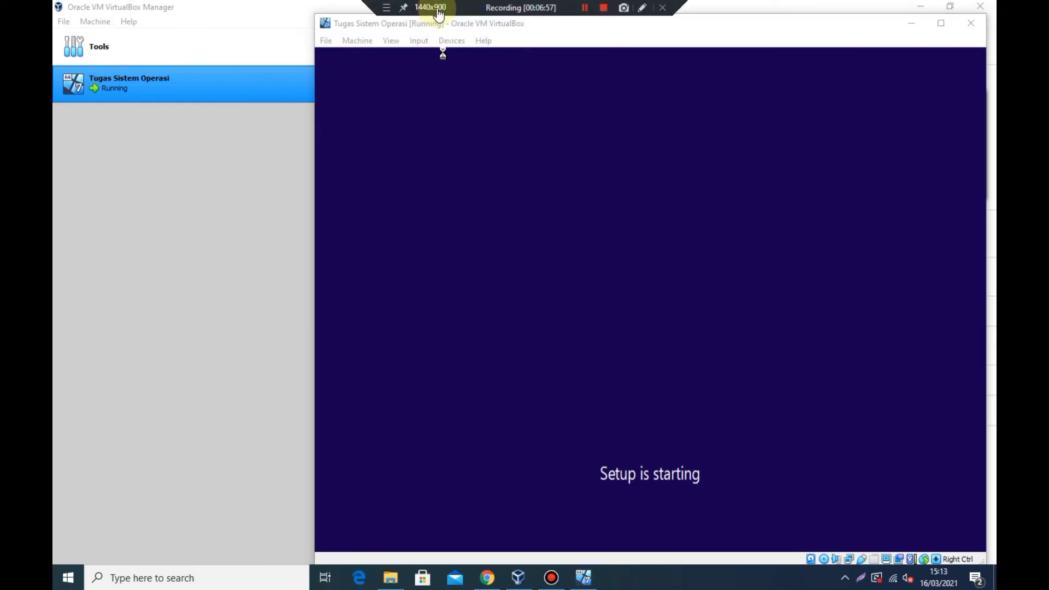
{"action": "left_click", "coordinate": [582, 12]}
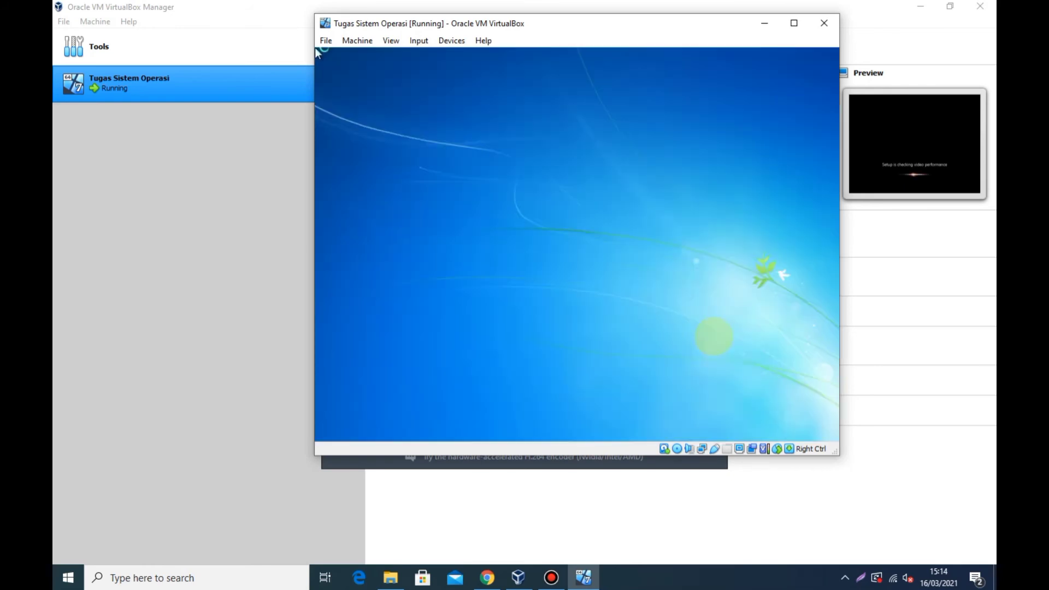
Enter the user's full name as the Windows account name and continue without setting a password.
{"action": "type", "text": "Ayi Rakhmat Ramdani"}
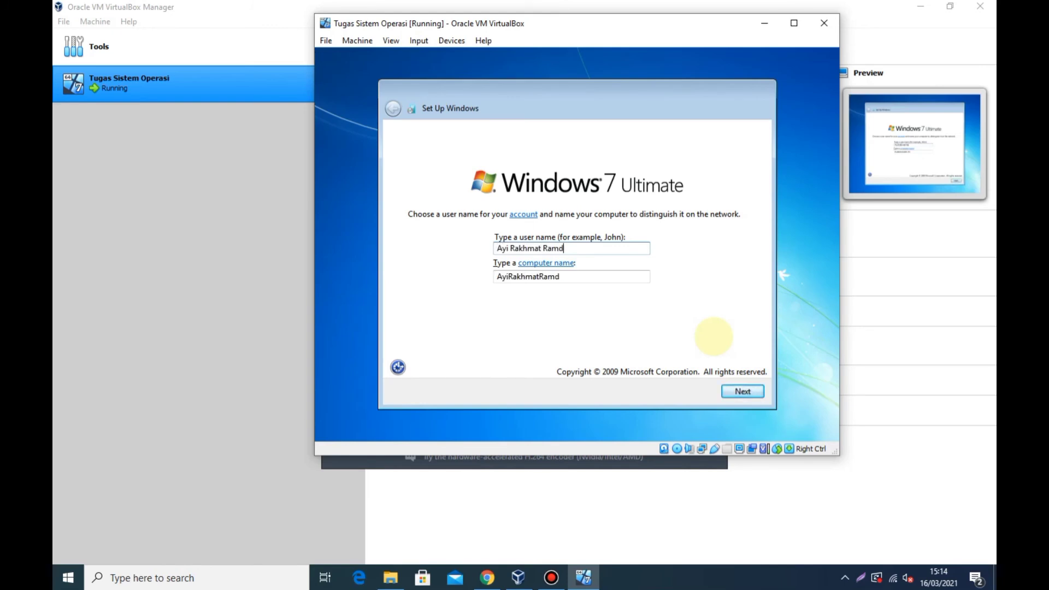
{"action": "left_click", "coordinate": [742, 396]}
{"action": "left_click", "coordinate": [742, 395]}
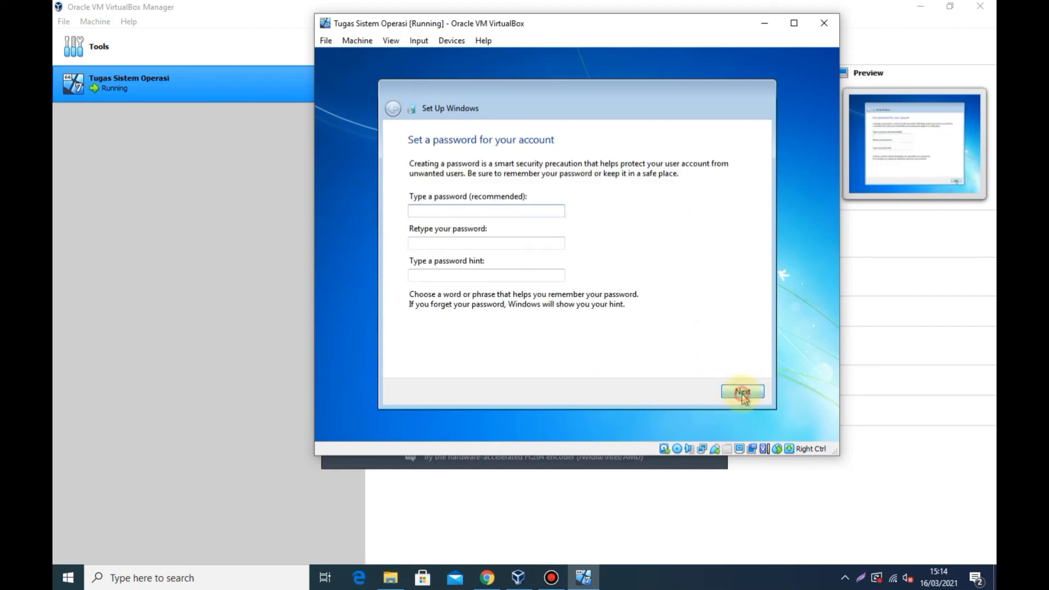
Continue the Windows setup without a product key and choose an automatic update option.
{"action": "left_click", "coordinate": [742, 394]}
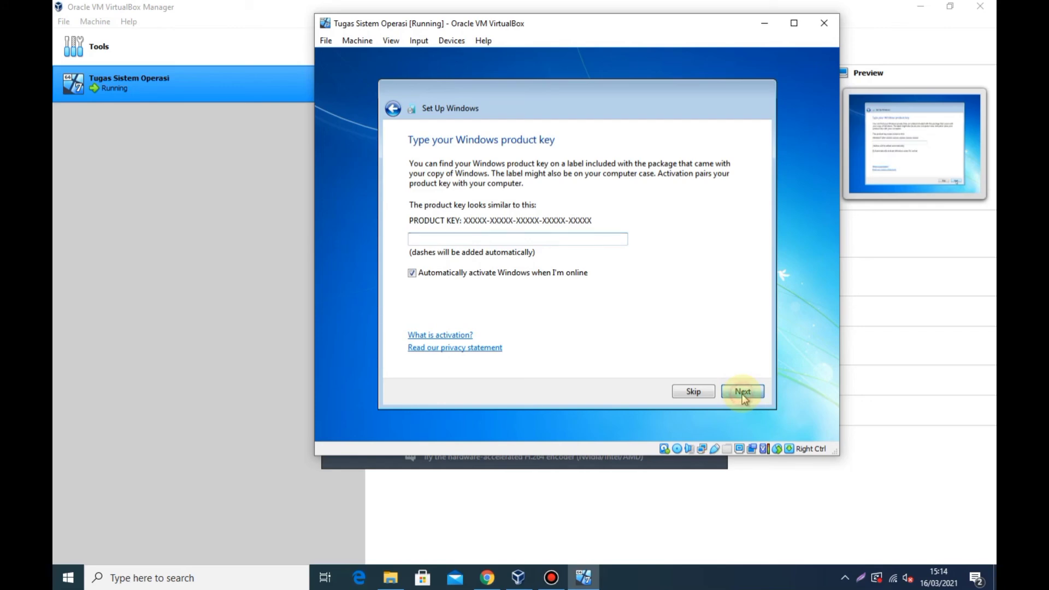
{"action": "left_click", "coordinate": [578, 213]}
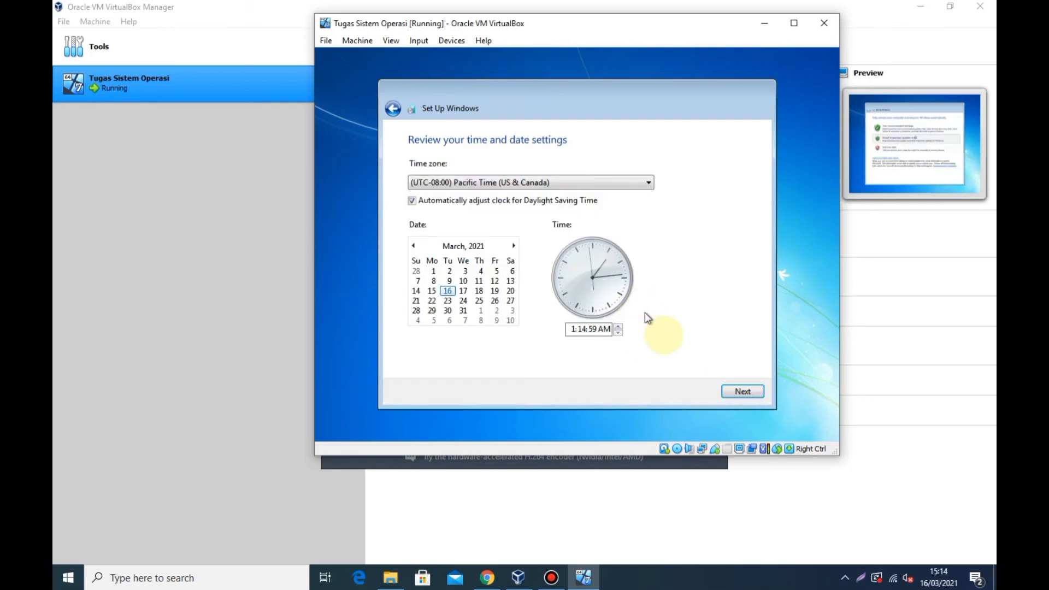
Set the time zone to (UTC+07:00) Bangkok, Hanoi, Jakarta and choose Public network as the computer's location.
{"action": "left_click", "coordinate": [596, 184]}
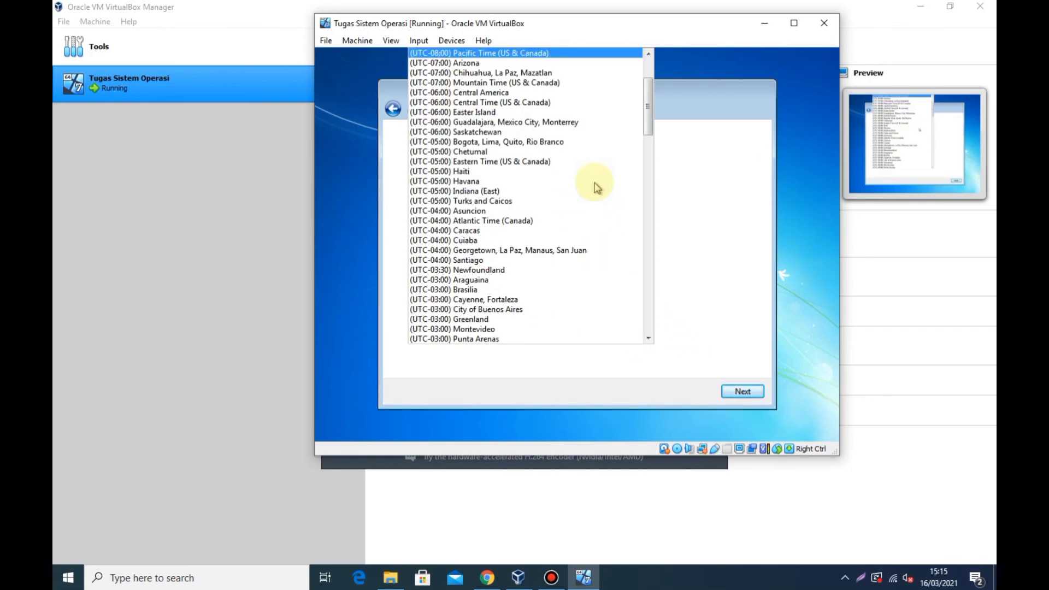
{"action": "left_click_drag", "start_coordinate": [651, 113], "coordinate": [648, 246]}
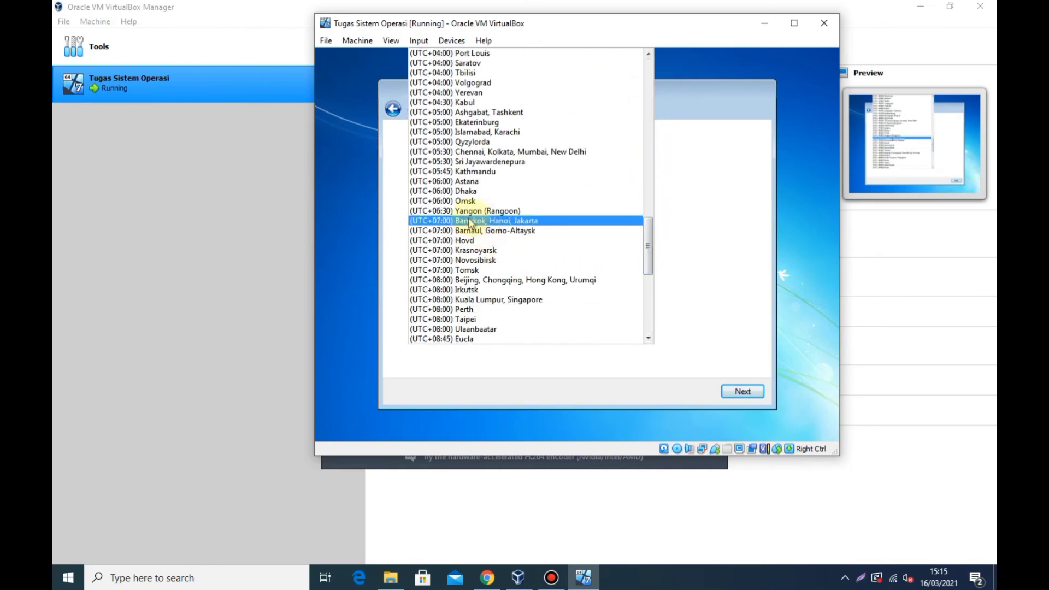
{"action": "left_click", "coordinate": [533, 220]}
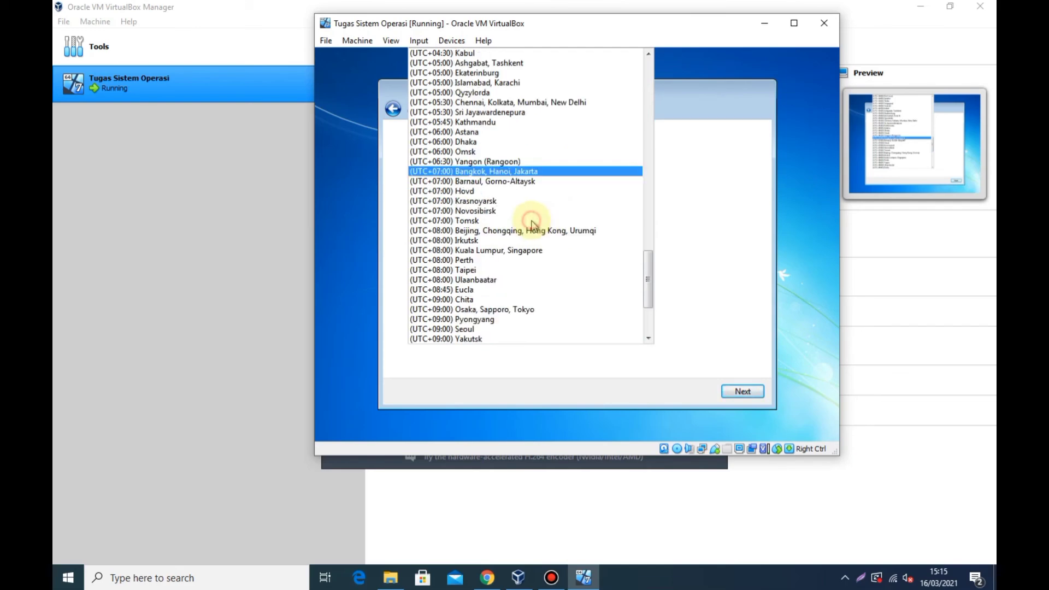
{"action": "left_click", "coordinate": [737, 392]}
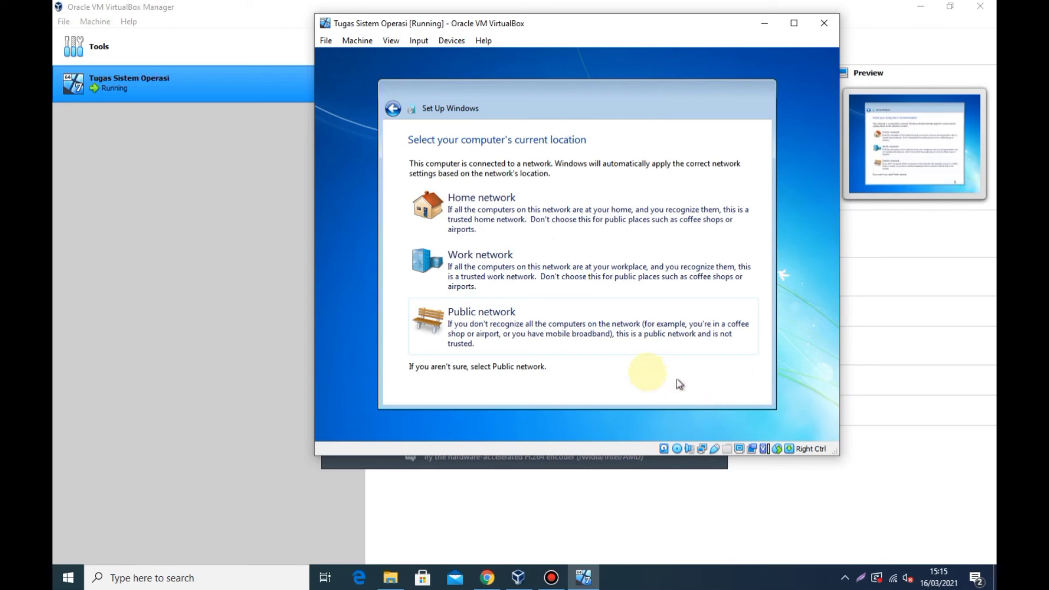
{"action": "left_click", "coordinate": [565, 328]}
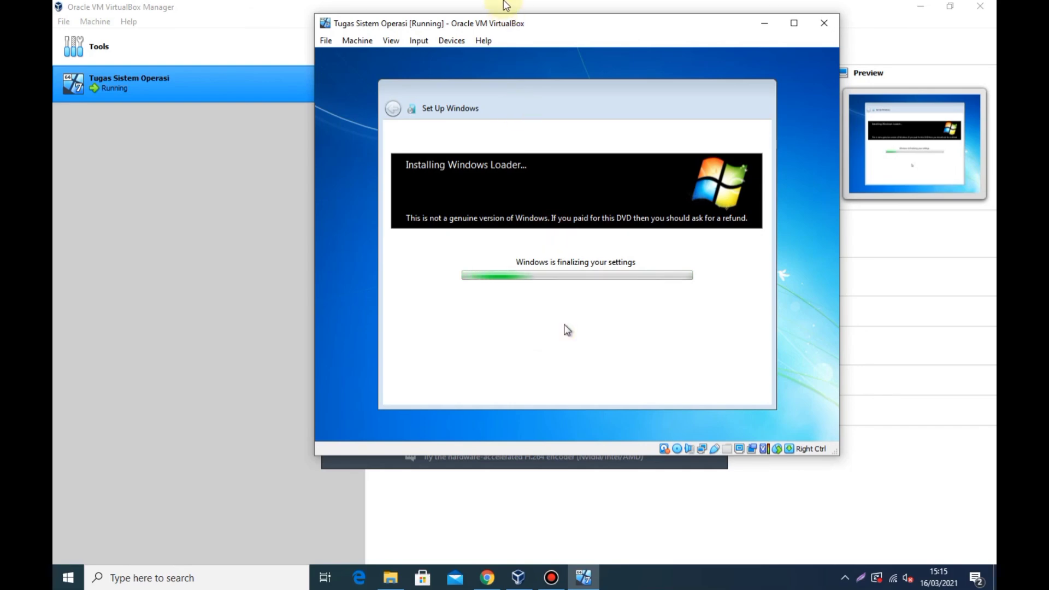
{"action": "mouse_move", "coordinate": [518, 3]}
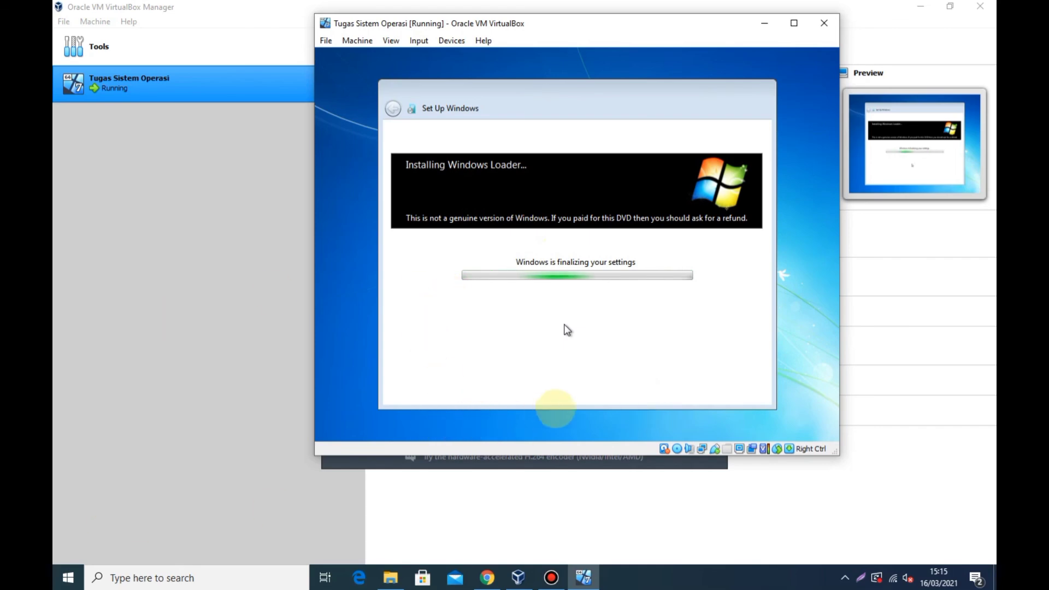
{"action": "mouse_move", "coordinate": [574, 6]}
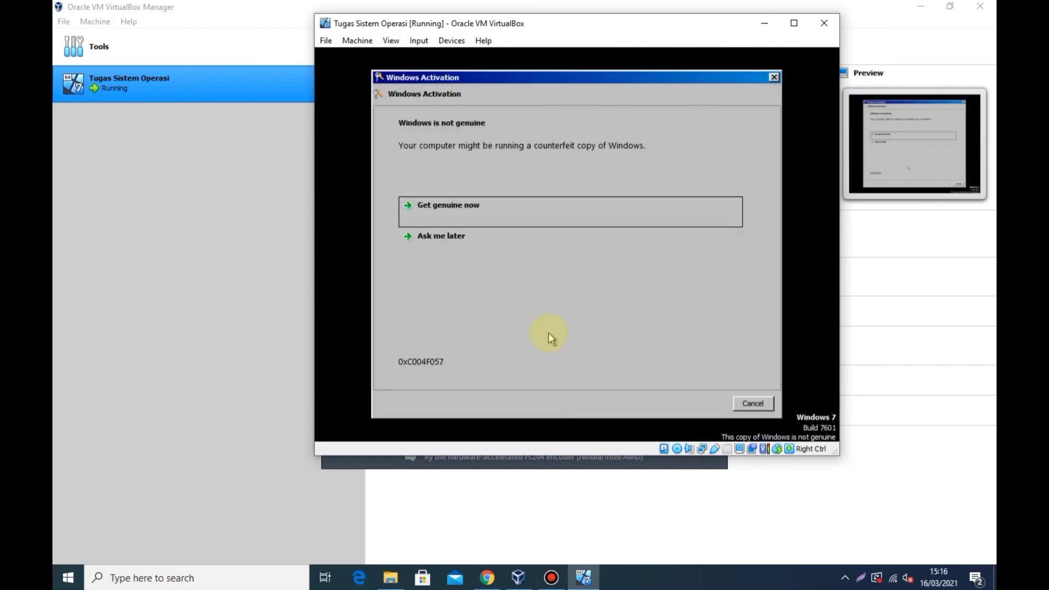
Postpone Windows activation with Ask me later and close the information about genuine Microsoft software.
{"action": "left_click", "coordinate": [516, 242]}
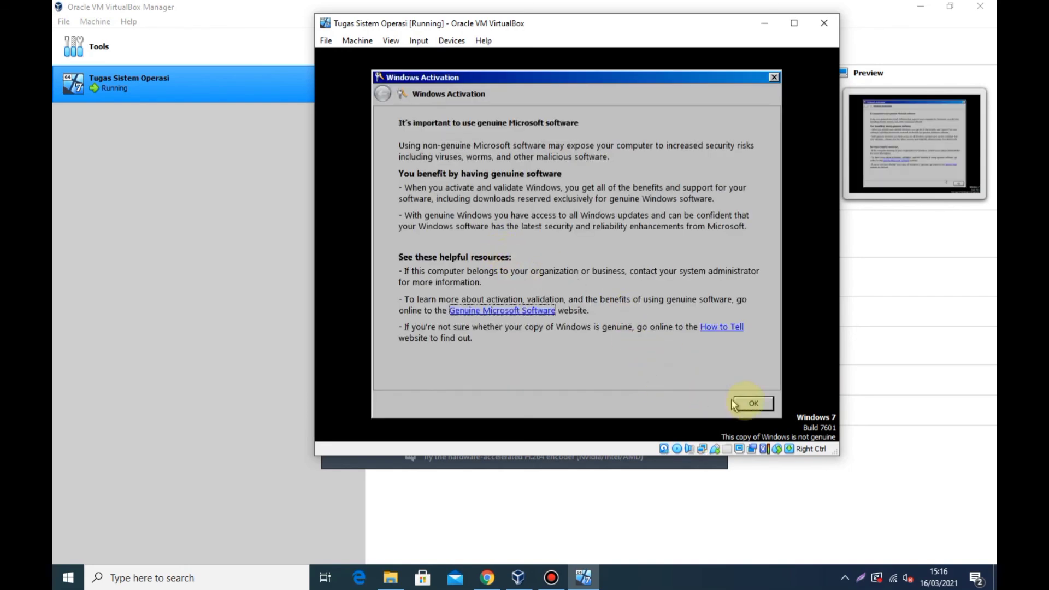
{"action": "left_click", "coordinate": [735, 405]}
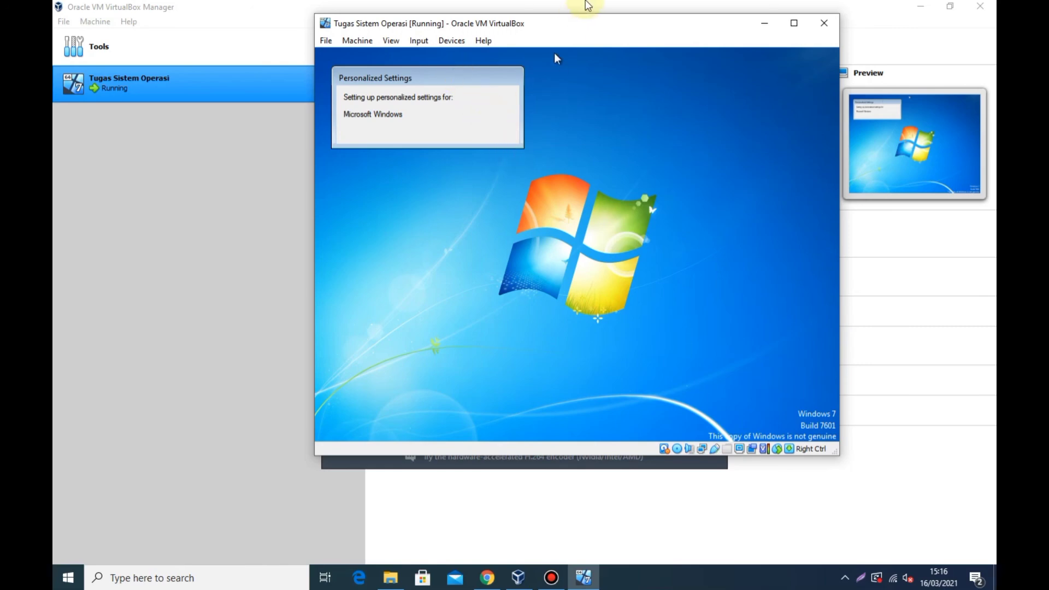
{"action": "left_click", "coordinate": [586, 7]}
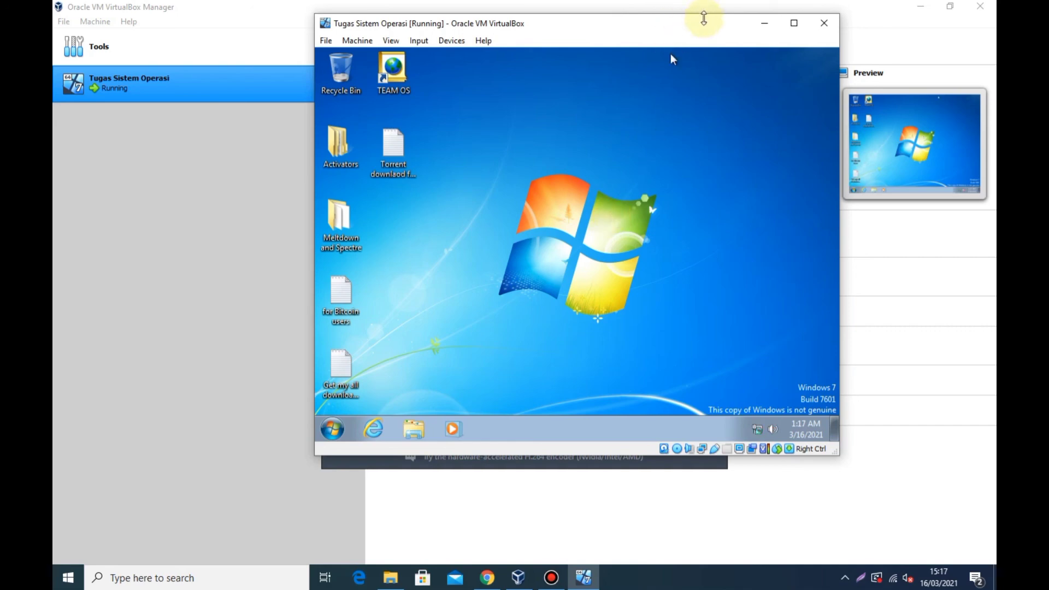
{"action": "mouse_move", "coordinate": [640, 2]}
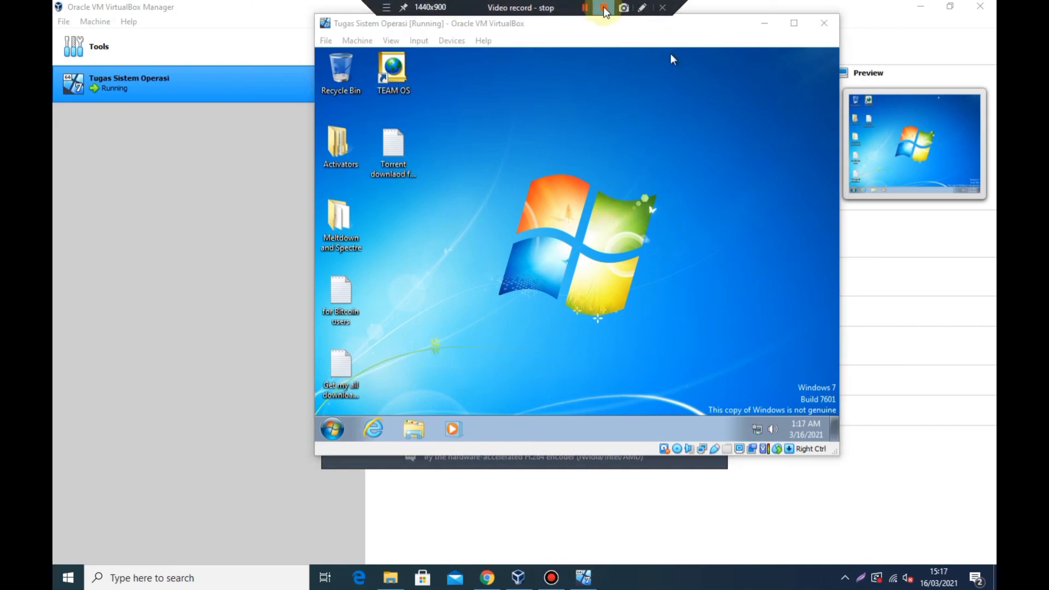